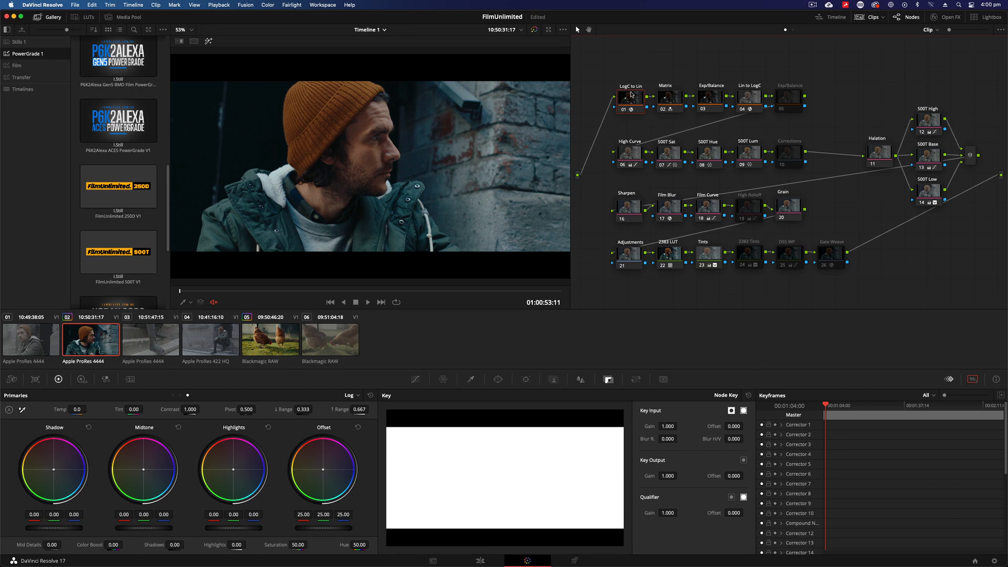
Step: Examine the LogC to Lin node's Color Space Transform settings and the Matrix node's RGB Mixer settings
click(957, 17)
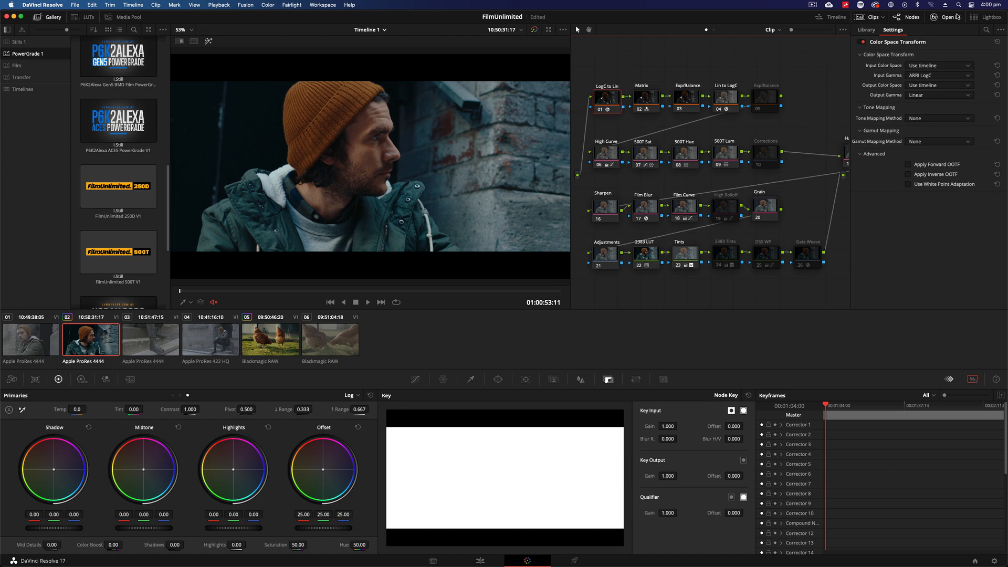
click(957, 17)
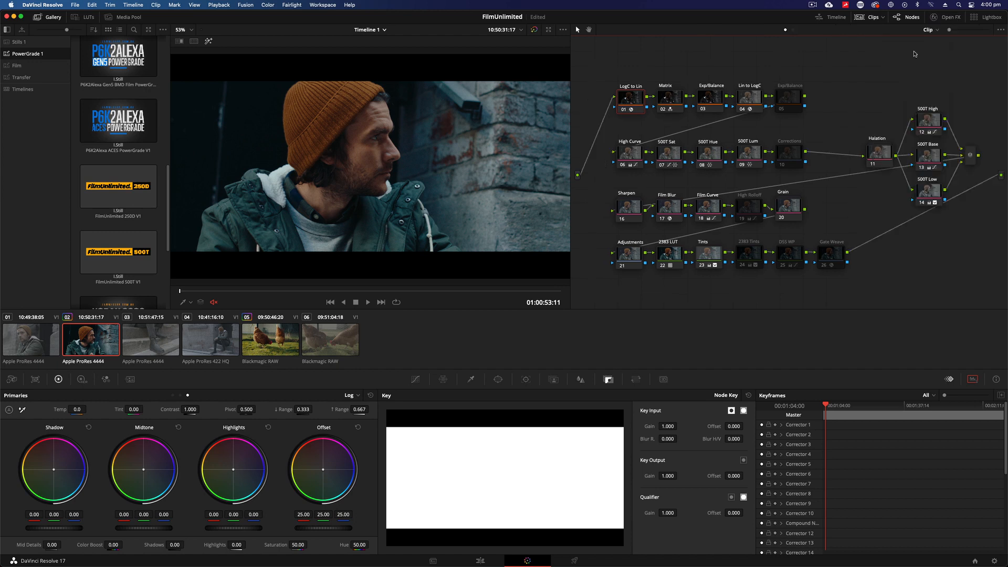
click(671, 104)
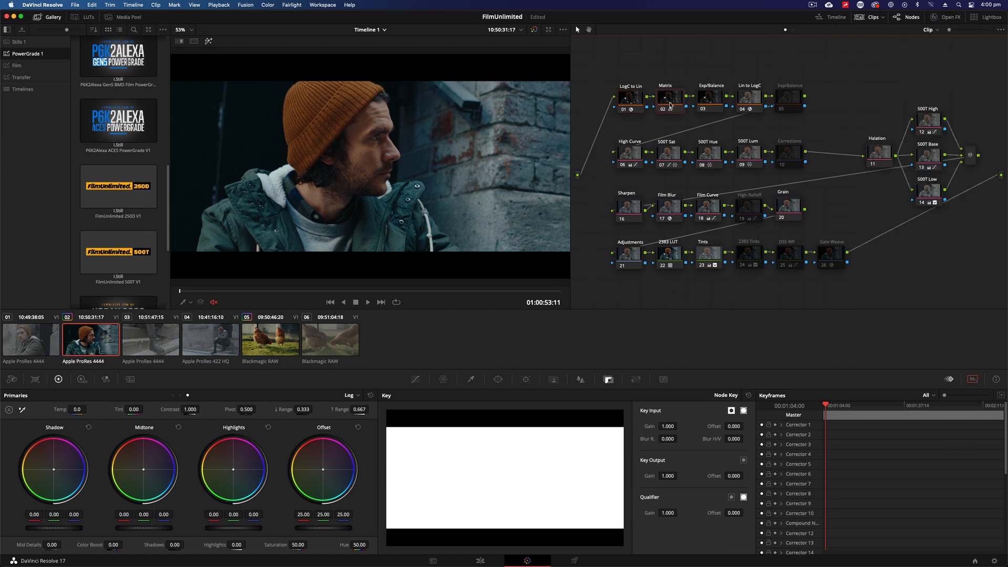
click(105, 378)
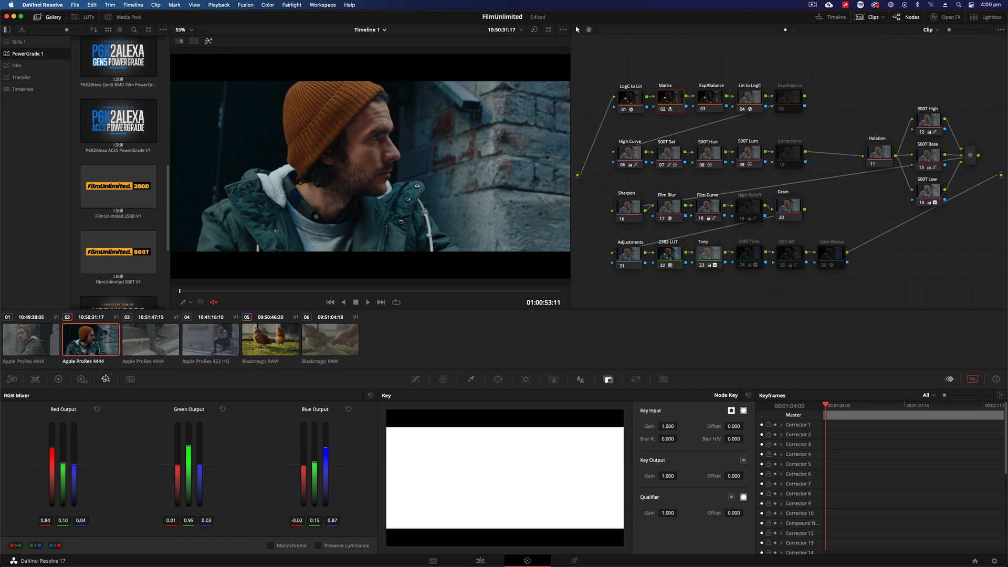
Step: Review the Exp/Balance node, then examine the Color Space Transform settings of the Lin to LogC node
click(707, 102)
click(746, 107)
click(948, 17)
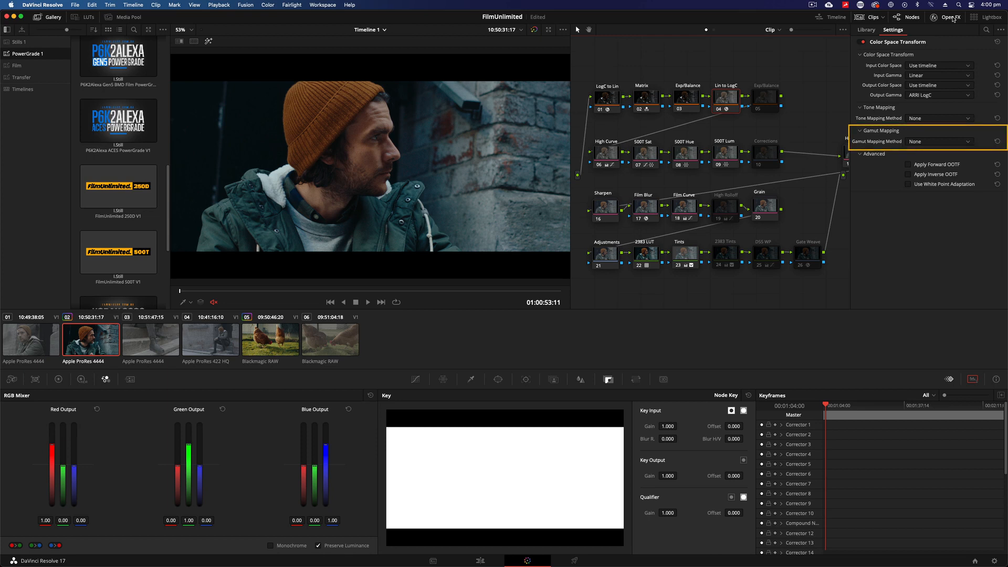
click(952, 17)
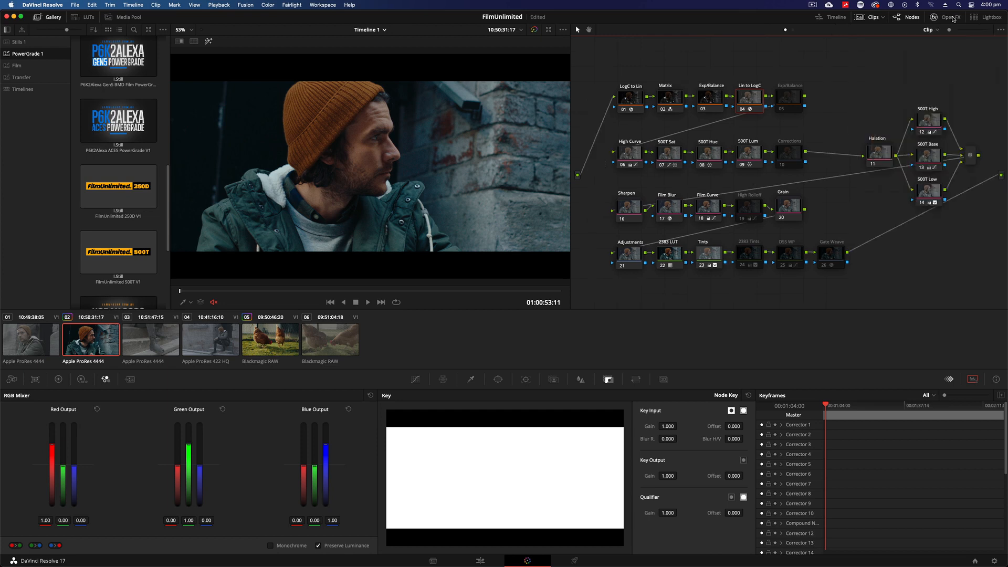
Step: Review the second Exp/Balance node at the end of the first row and examine the High Curve node's custom curve
click(797, 100)
click(629, 153)
click(416, 380)
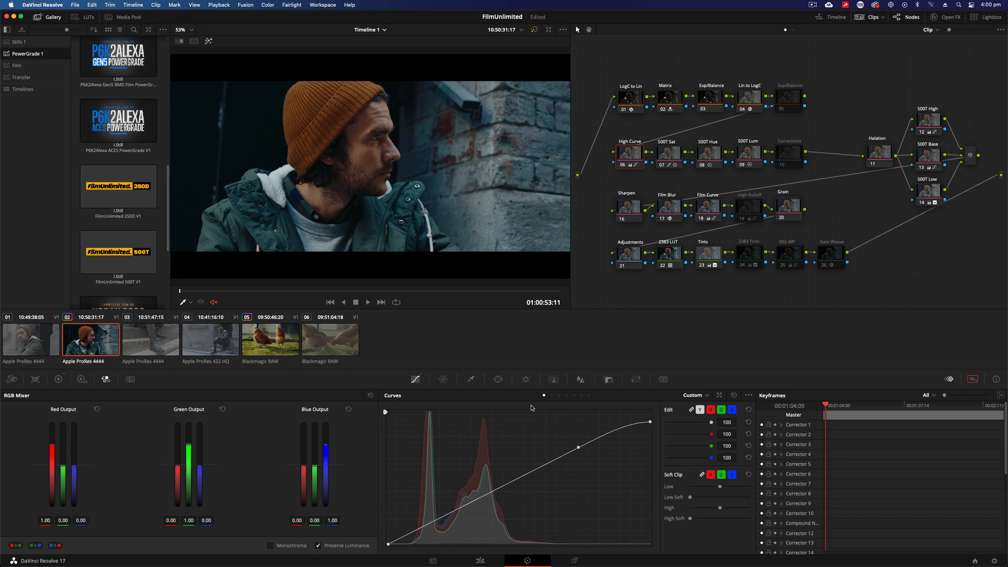
Step: Examine the Color Warper adjustments of the 500T Sat, 500T Hue and 500T Lum nodes
click(671, 157)
click(448, 382)
click(718, 154)
click(754, 156)
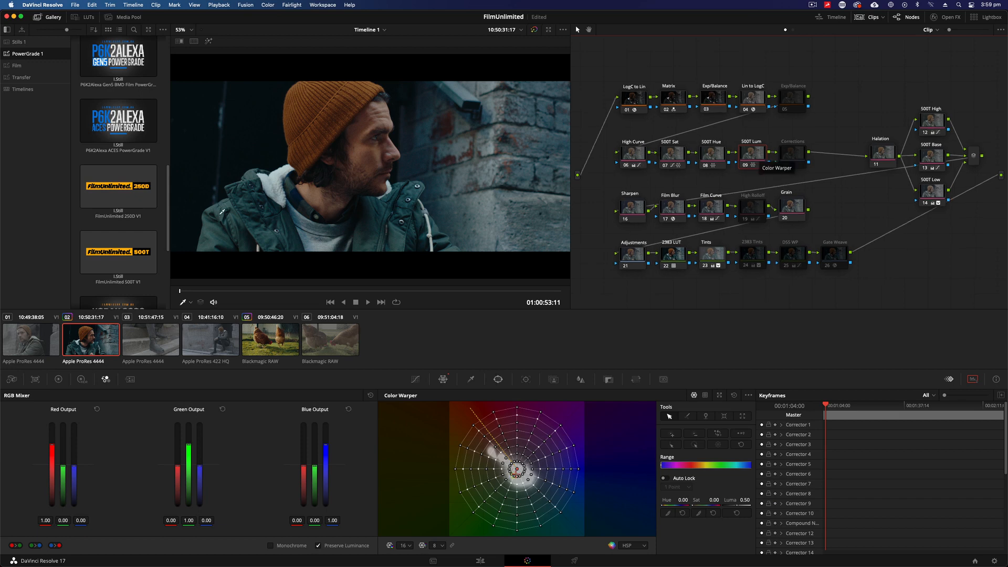
Step: Try replacing the 500T Sat node with the 250D Sat node from the FilmUnlimited 250D still's node graph, and undo it
right_click(131, 187)
click(158, 231)
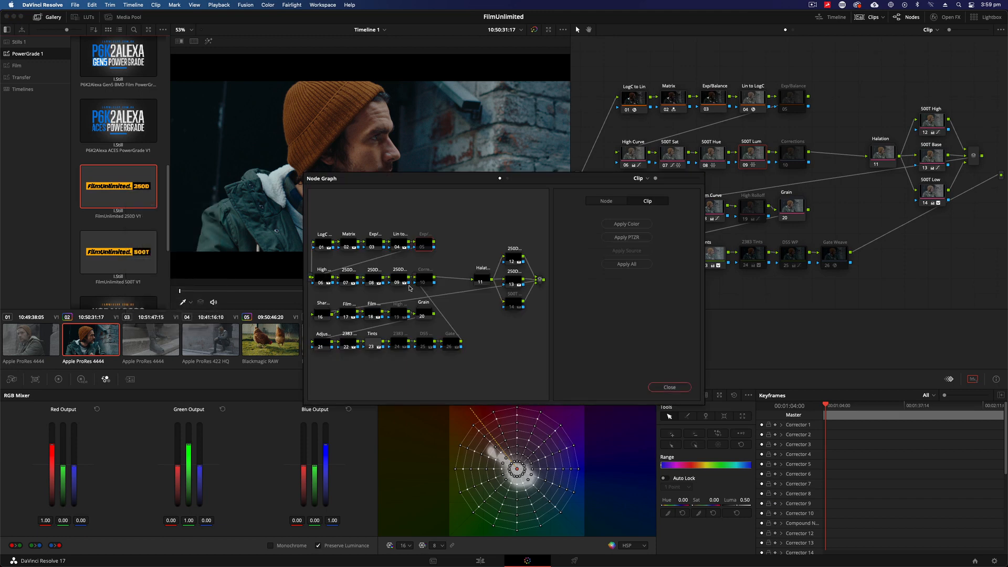
drag(350, 278, 679, 156)
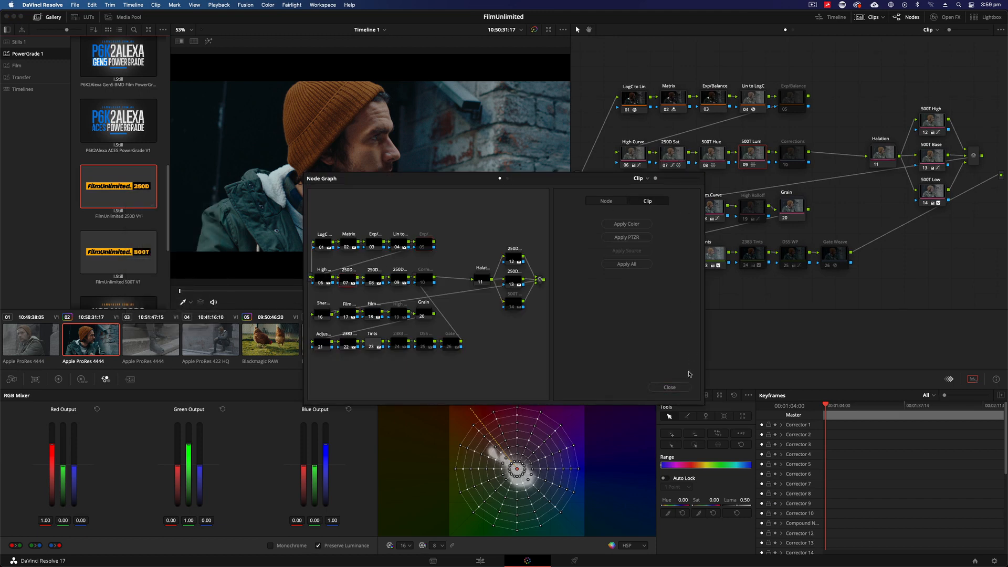
click(669, 387)
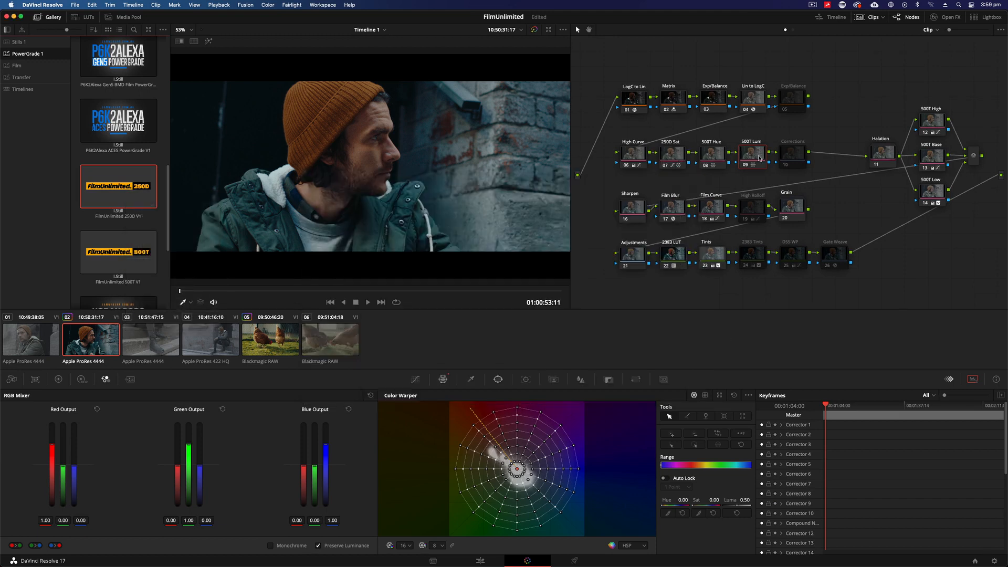
key(super+z)
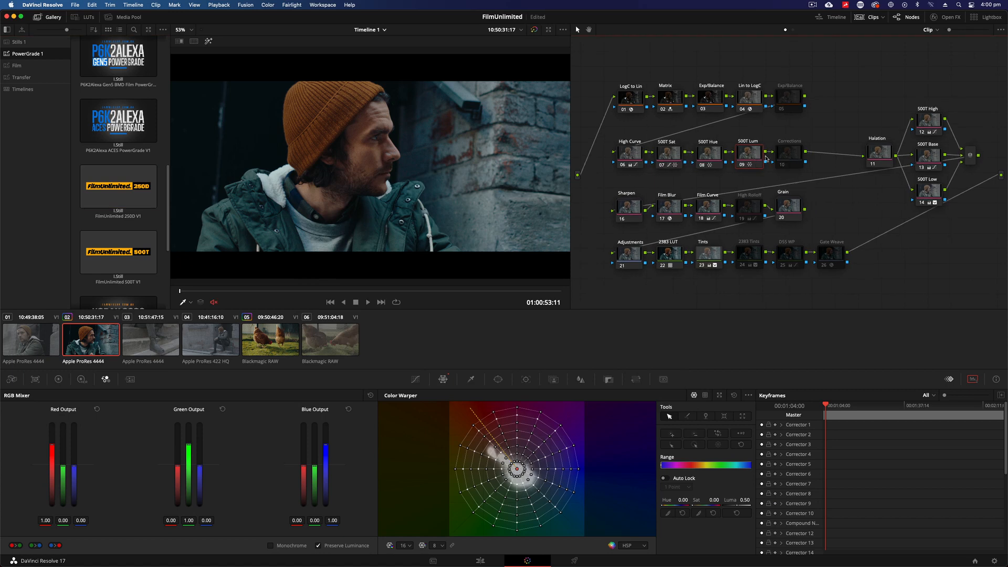
Step: Select the Corrections node after 500T Lum and toggle it on and off
click(788, 160)
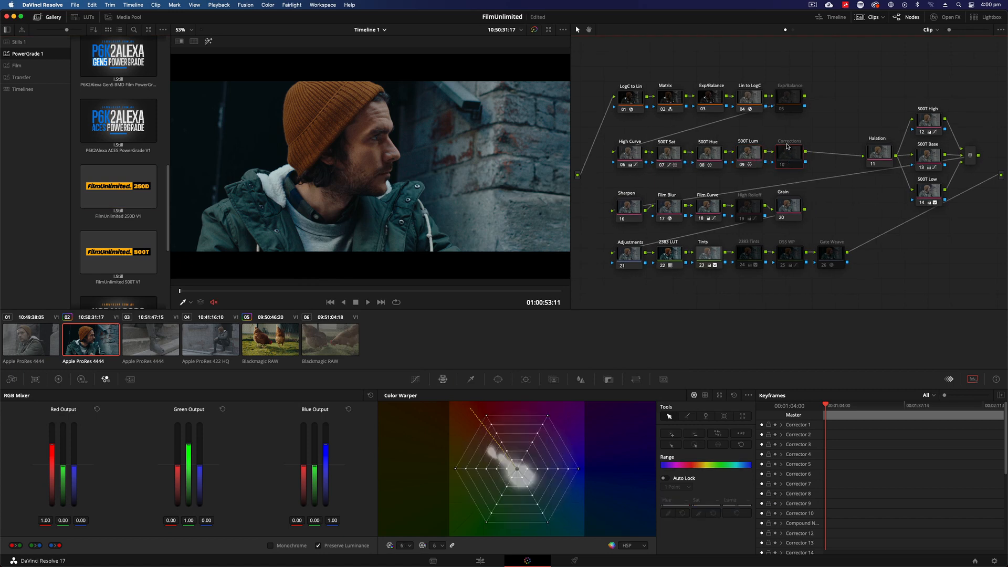
key(super+d)
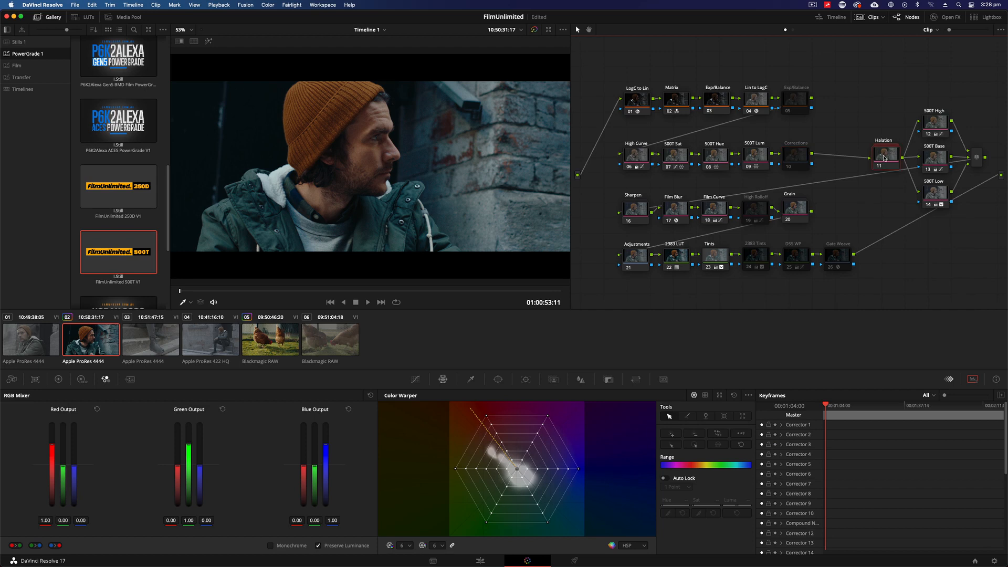
Step: Show the contents of the Halation compound node and examine the custom curves of its two parallel halation nodes
right_click(885, 160)
click(896, 172)
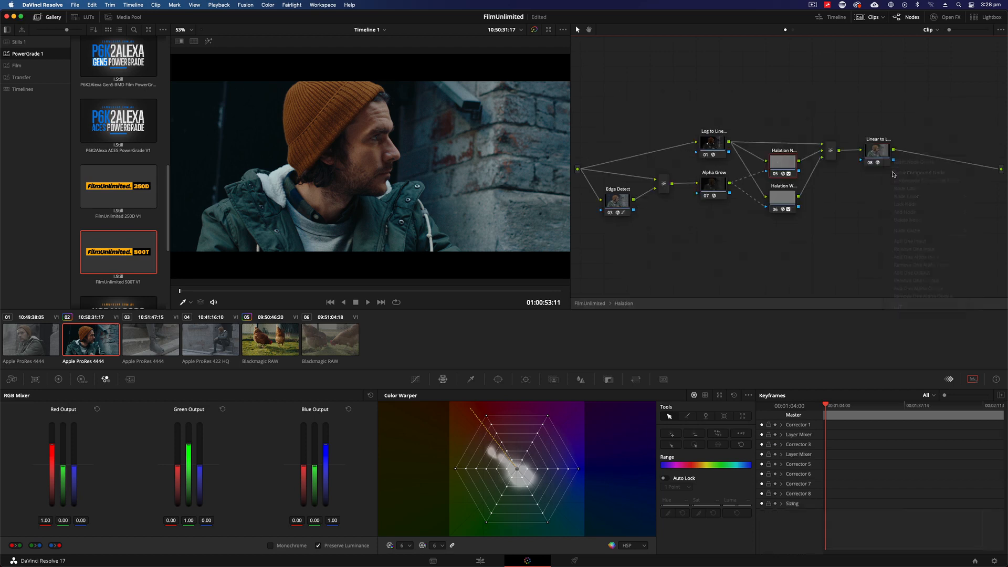
click(415, 379)
click(784, 197)
click(786, 165)
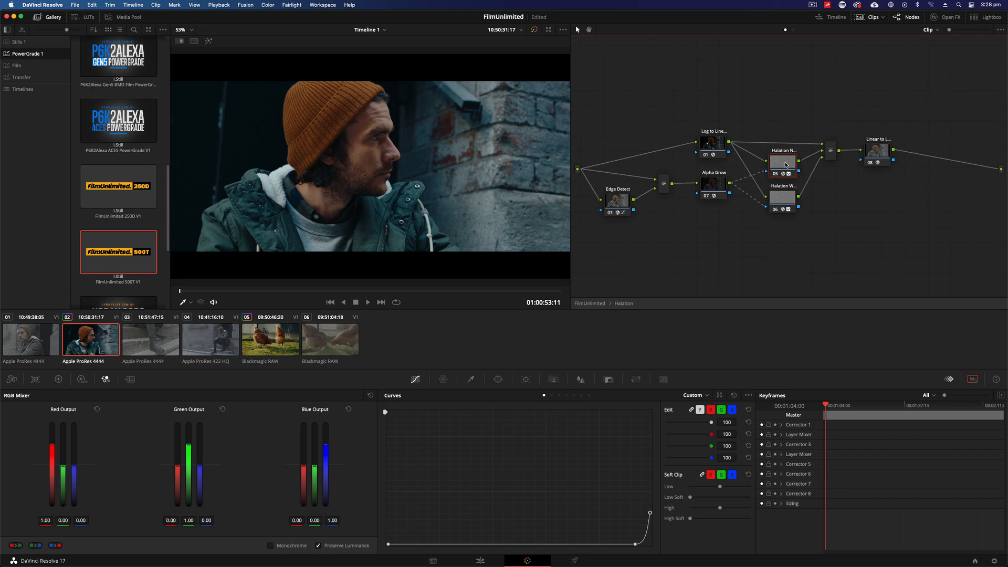
Step: Try reshaping the lower halation node's custom curve by moving its bottom control point with spline handles shown, and undo it
click(788, 198)
click(749, 398)
click(769, 446)
drag(633, 543, 610, 548)
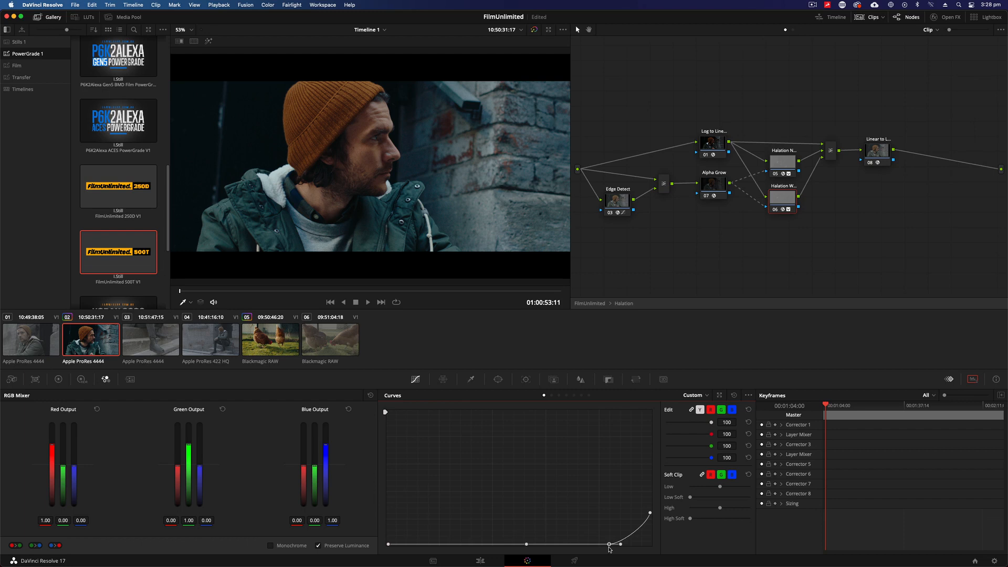
key(super+z)
Step: Examine the linking and the separate red, green and blue blur radius settings of the lower halation node
click(581, 380)
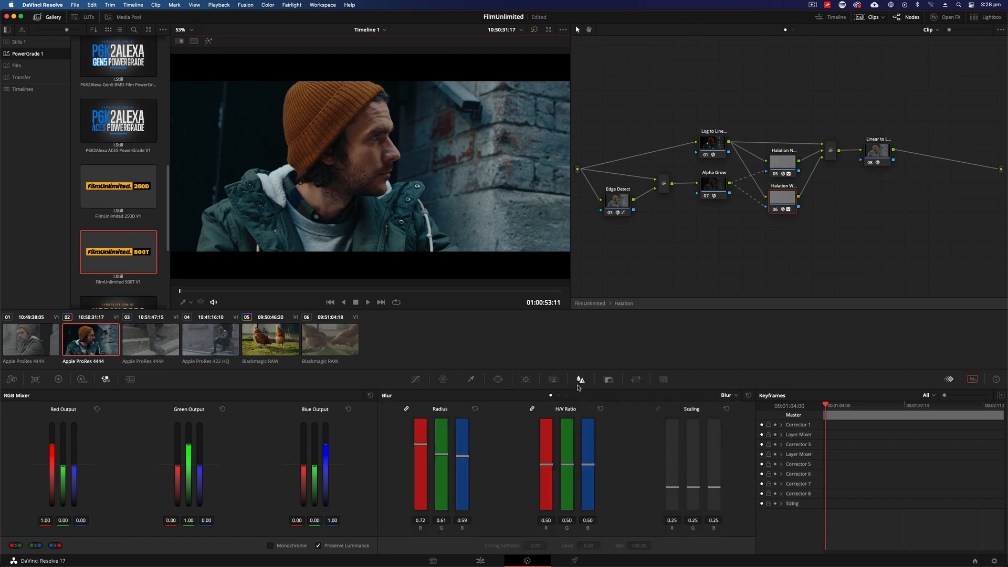
click(407, 409)
drag(424, 444, 458, 448)
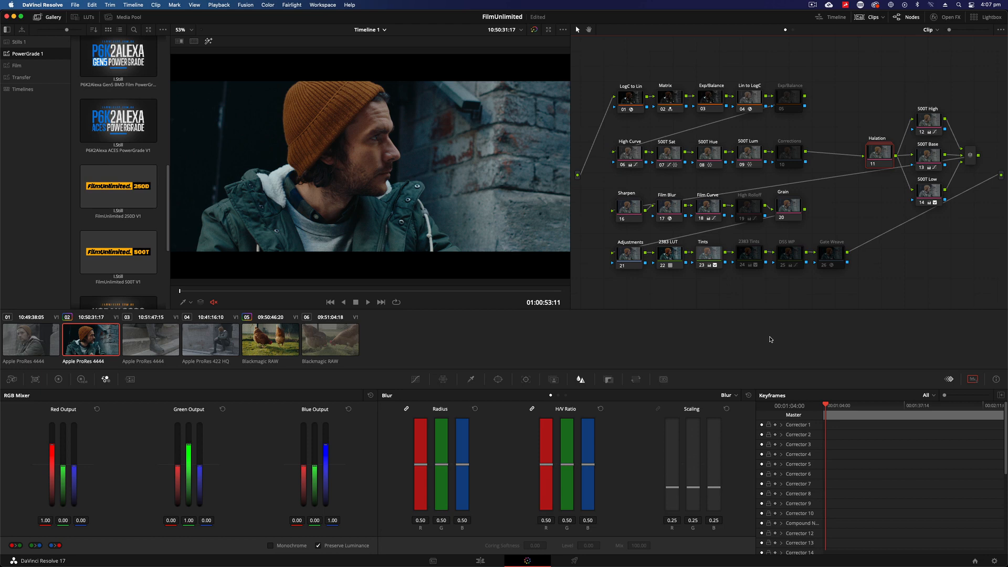
Step: Examine the custom curves of the parallel 500T Base, 500T Low and 500T High nodes
click(920, 162)
click(416, 380)
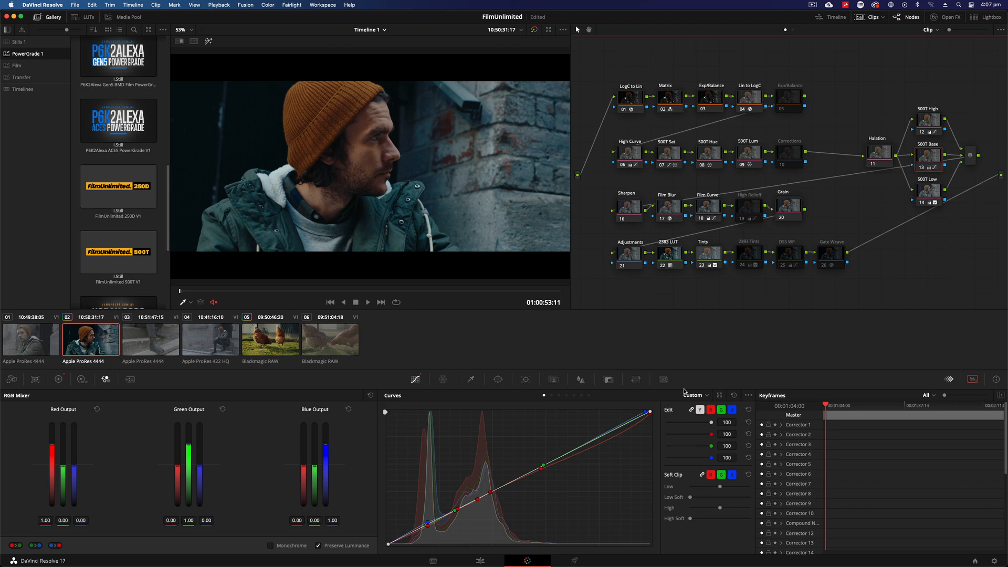
click(935, 194)
click(928, 122)
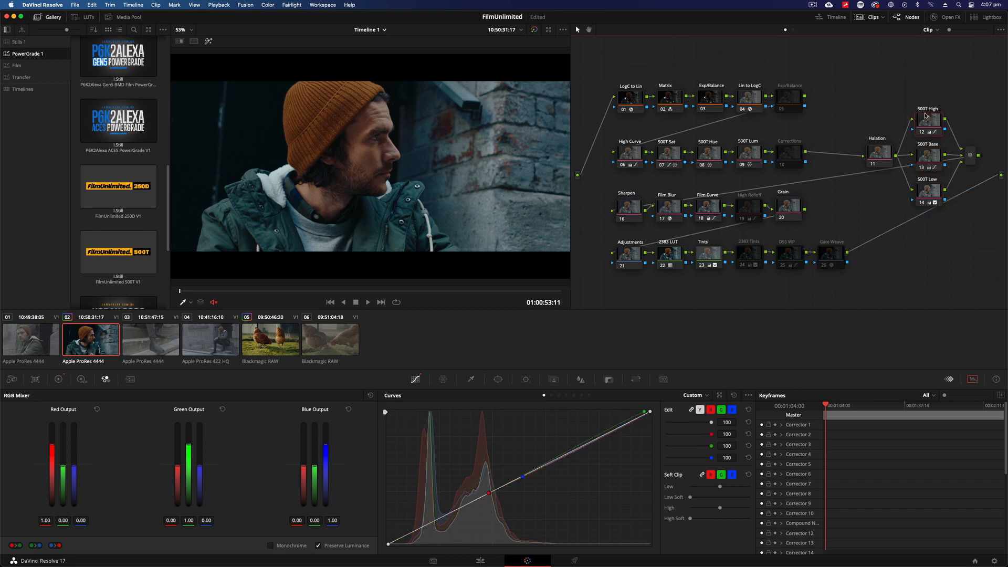
Step: Disable the 500T High and 500T Low nodes and re-enable both to compare the image
key(ctrl+d)
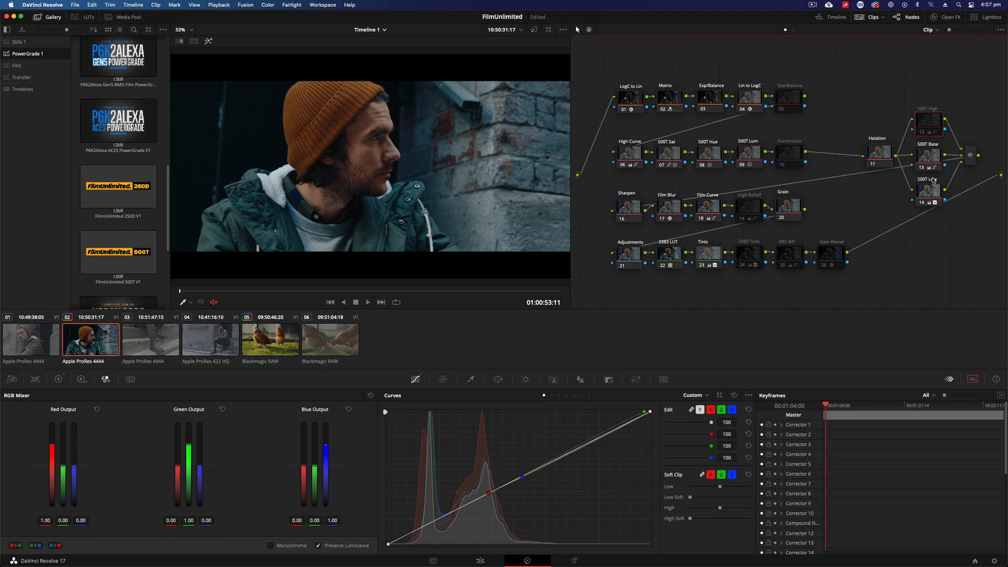
key(ctrl+d)
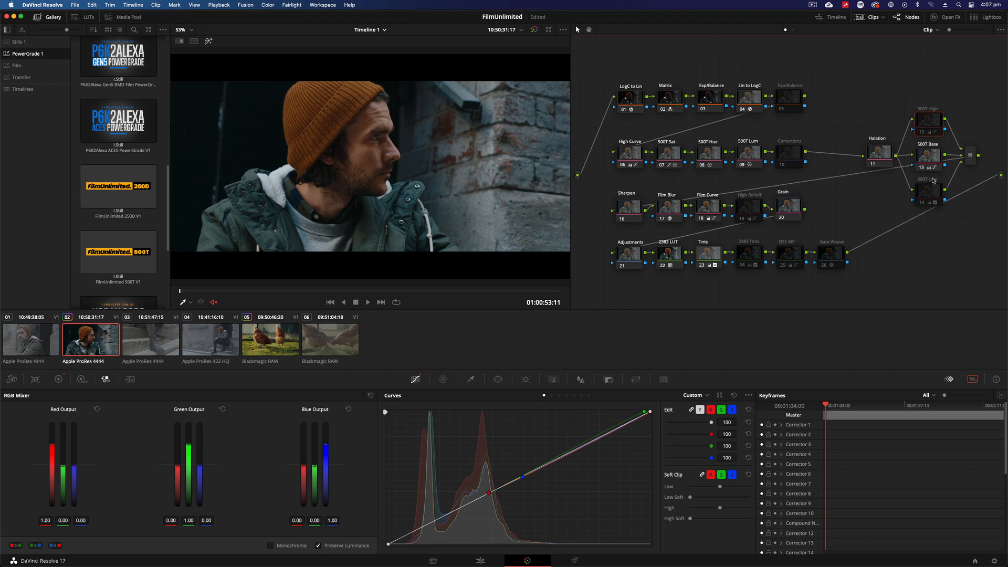
click(922, 202)
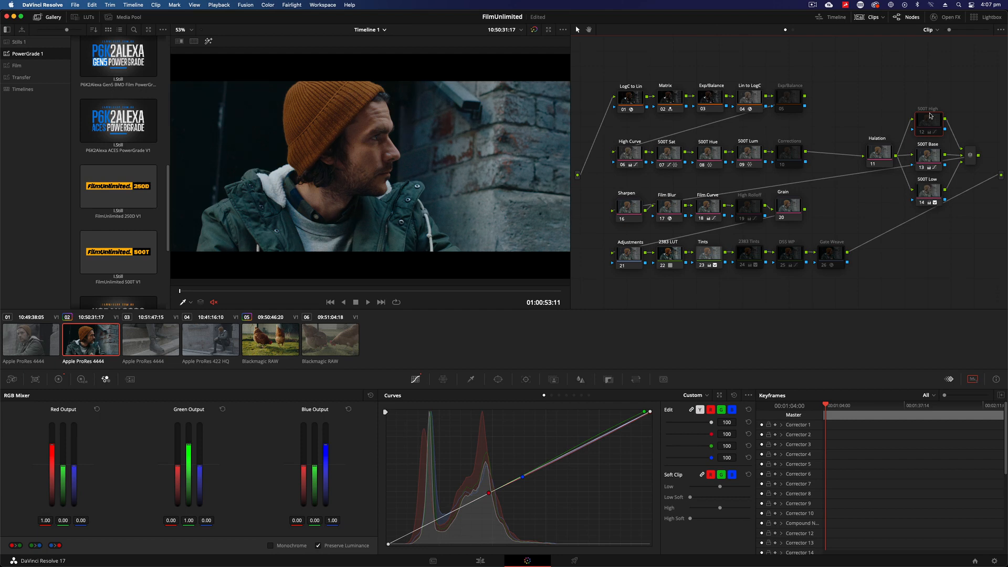
key(ctrl+d)
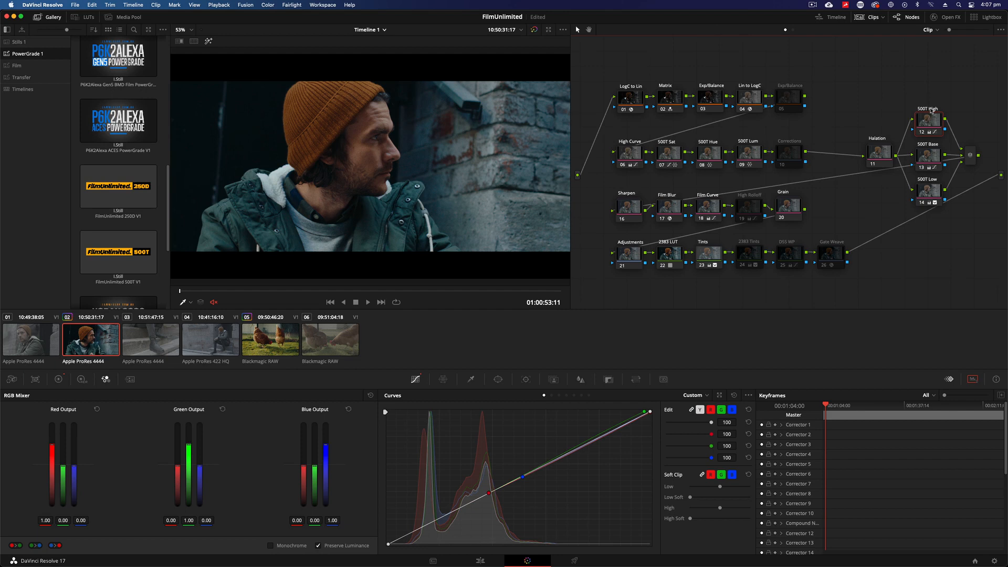
Step: Examine the Color Warper adjustments and custom curves of the 500T Low node
click(928, 192)
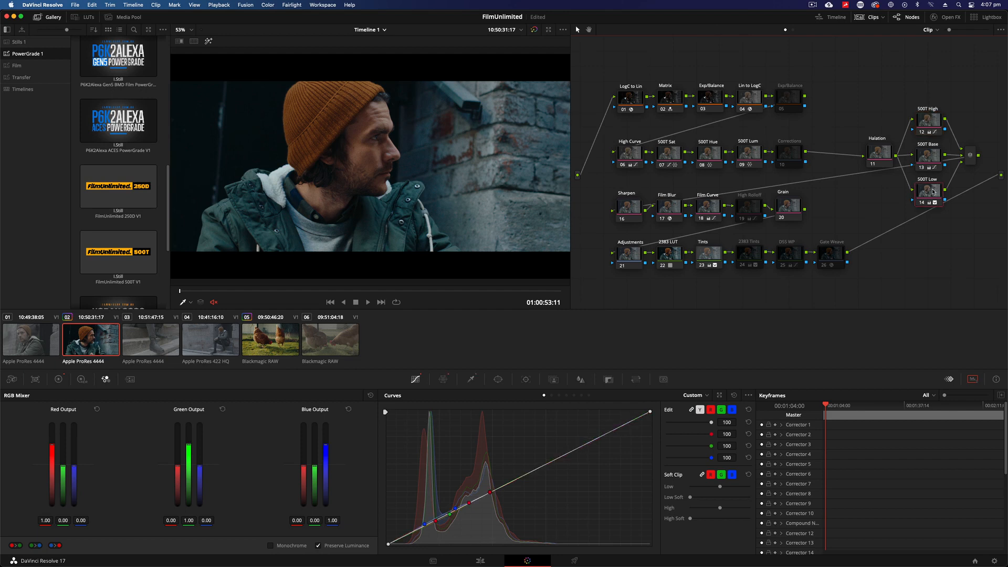
click(442, 379)
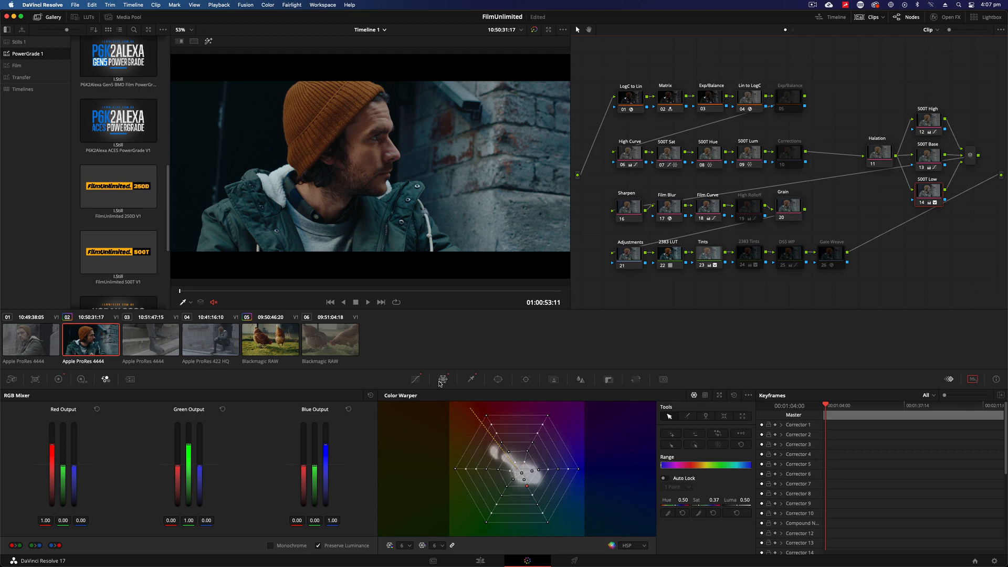
click(417, 381)
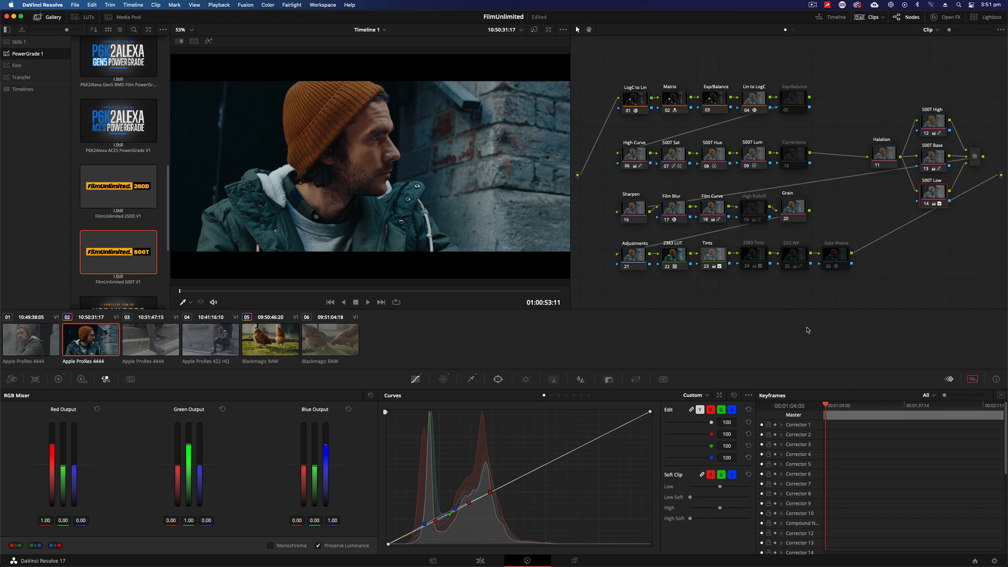
Step: Replace the 500T High node with the 250D High node from the FilmUnlimited 250D still's node graph
right_click(135, 202)
click(171, 240)
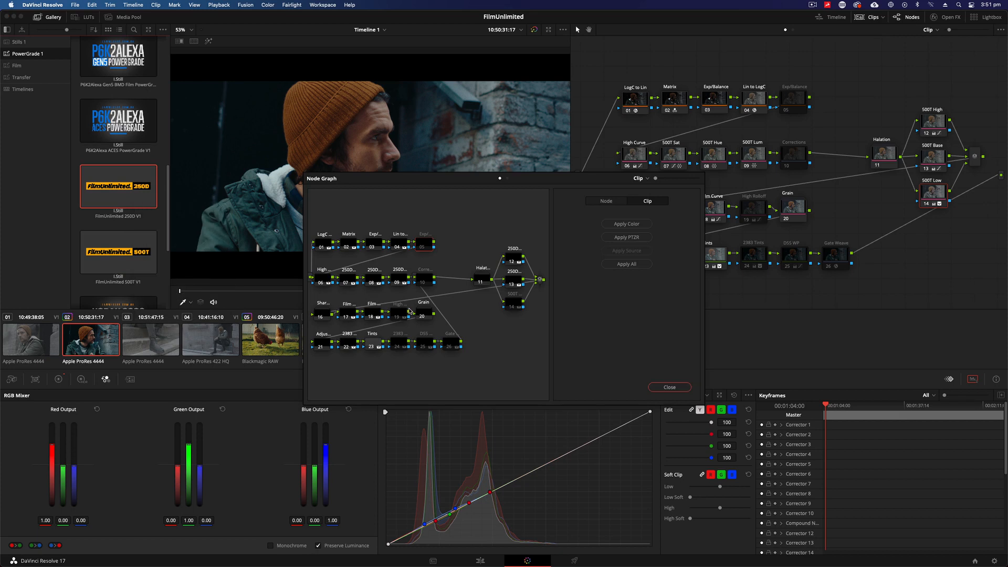
click(669, 387)
Step: Isolate the red channel of the 250D High node's custom curve and try adjusting its control points
click(711, 410)
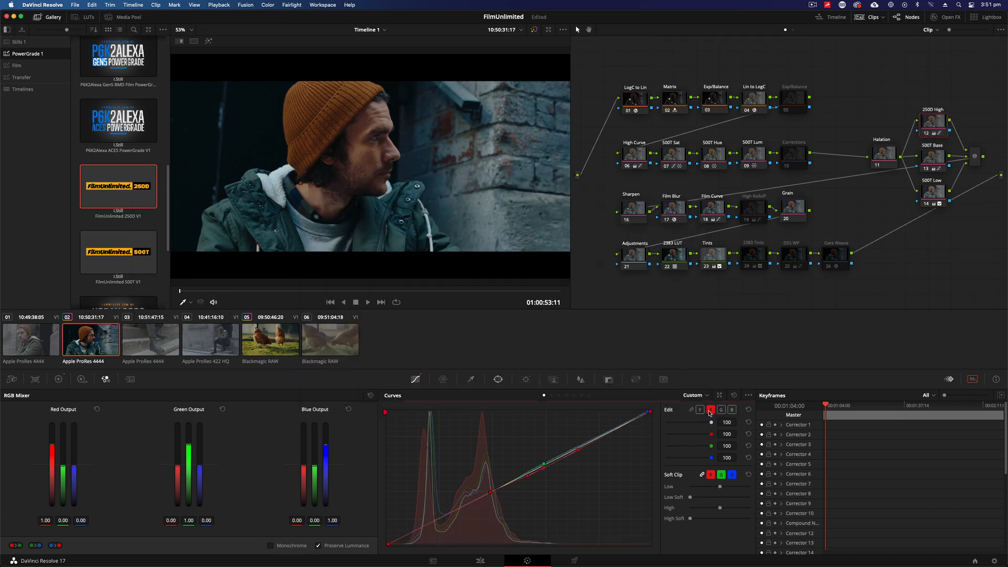
click(544, 471)
drag(490, 492, 479, 499)
click(544, 471)
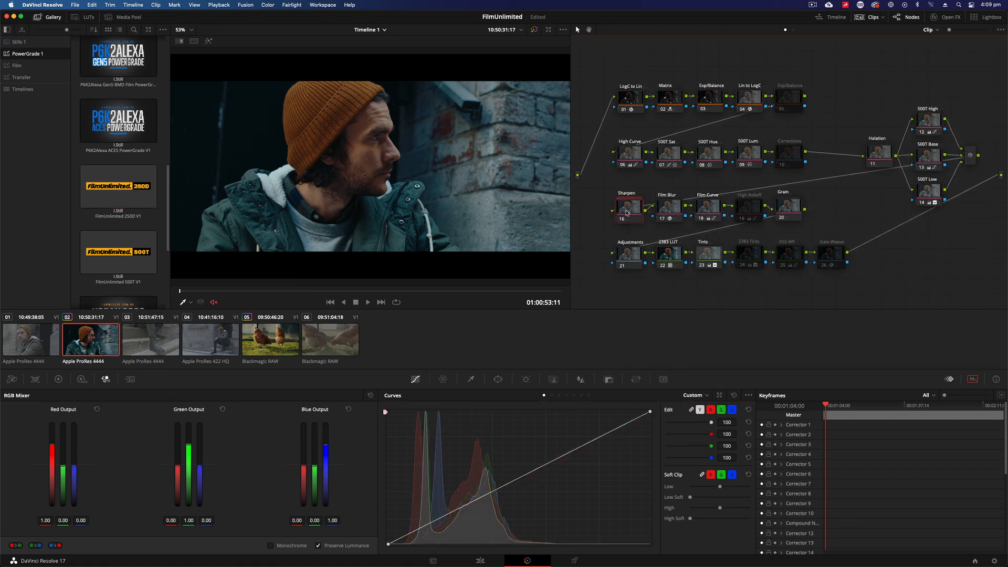
Step: Show the contents of the Sharpen compound node and examine the Sharpen settings of its Sharp All and Sharp High nodes
right_click(628, 209)
click(647, 227)
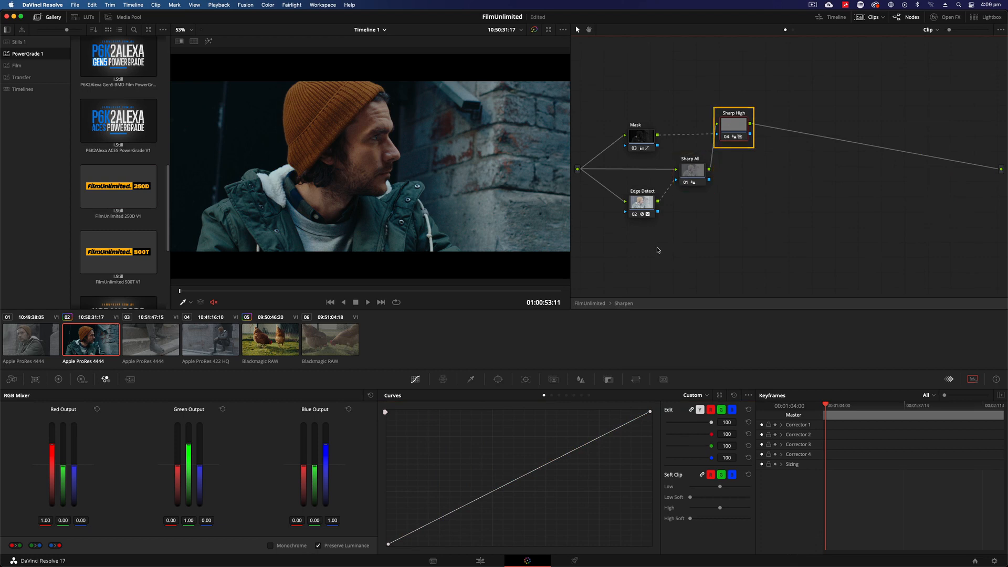
click(580, 380)
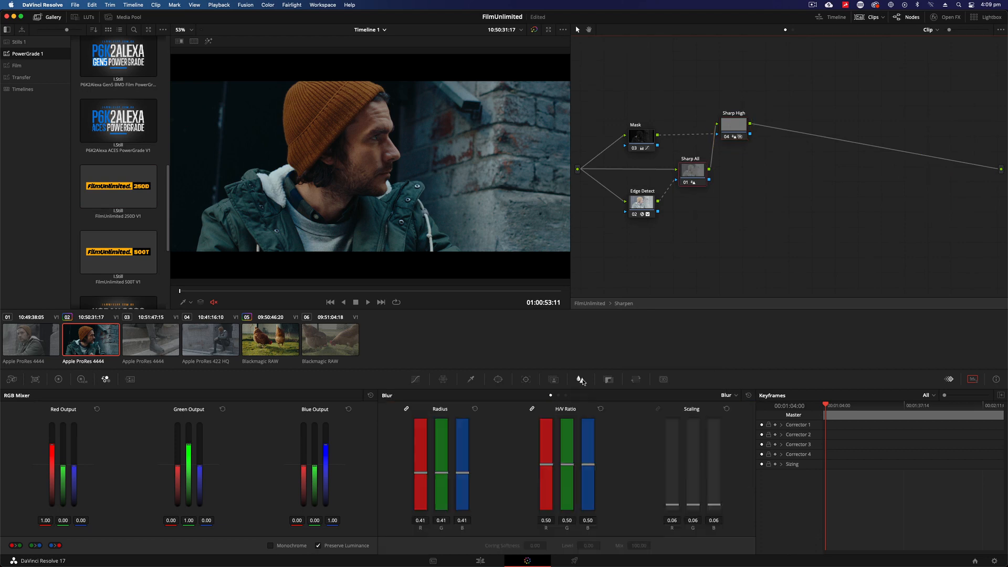
click(730, 396)
click(738, 412)
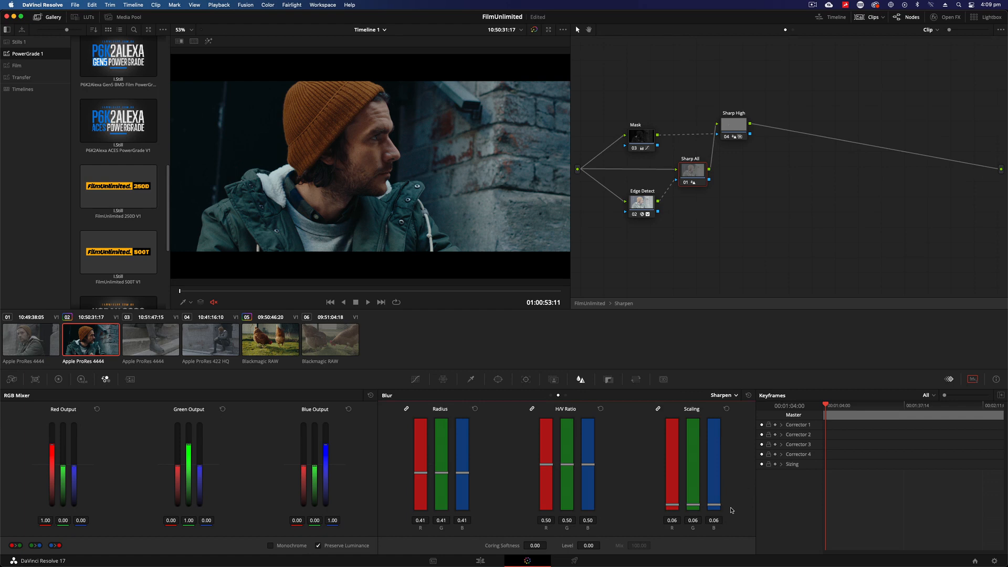
click(735, 131)
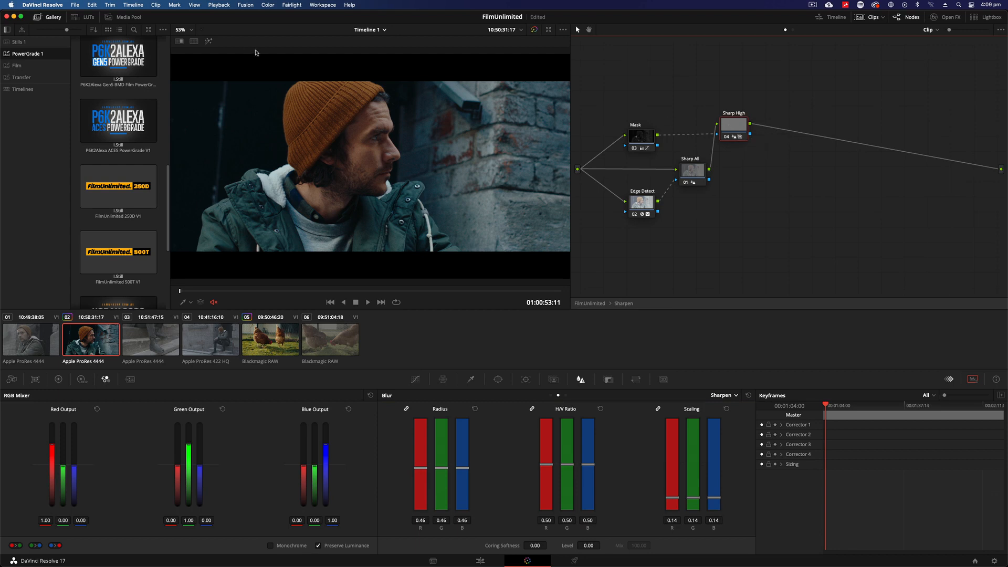
Step: Check the Sharp High node's highlight view, then examine the Mask node's custom curve and highlighted matte inside the Sharpen compound node
click(207, 41)
click(206, 41)
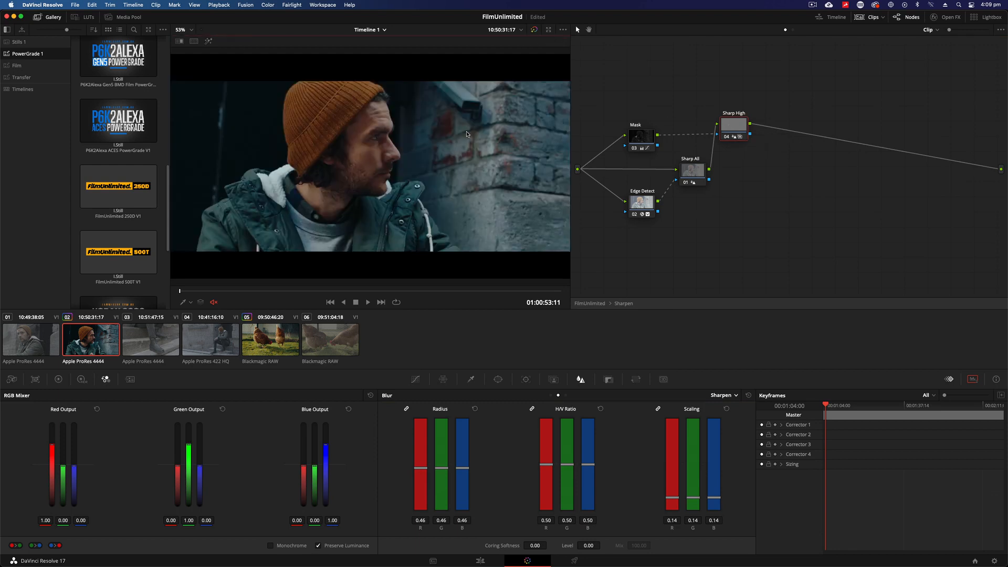
click(647, 141)
click(416, 379)
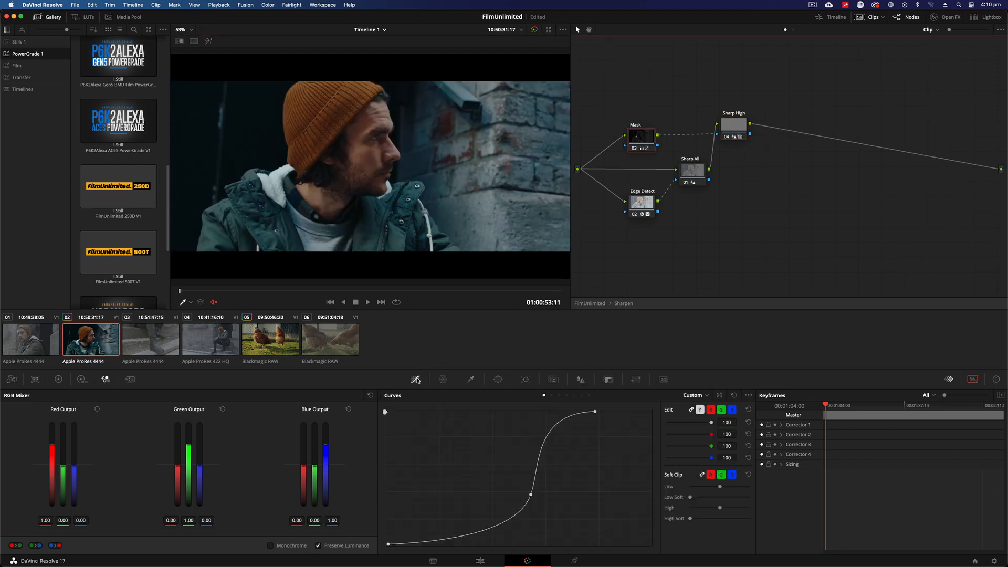
click(208, 41)
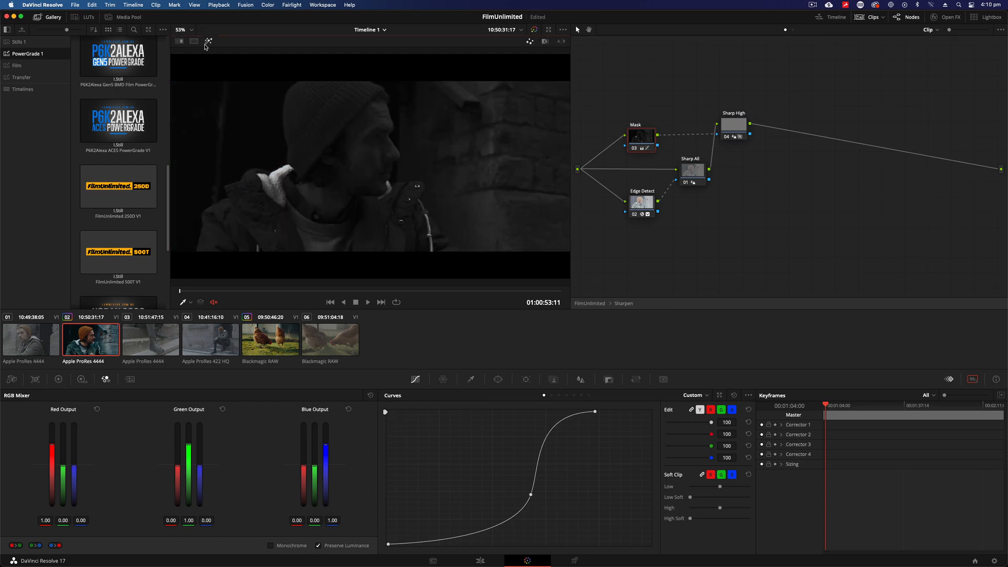
click(207, 41)
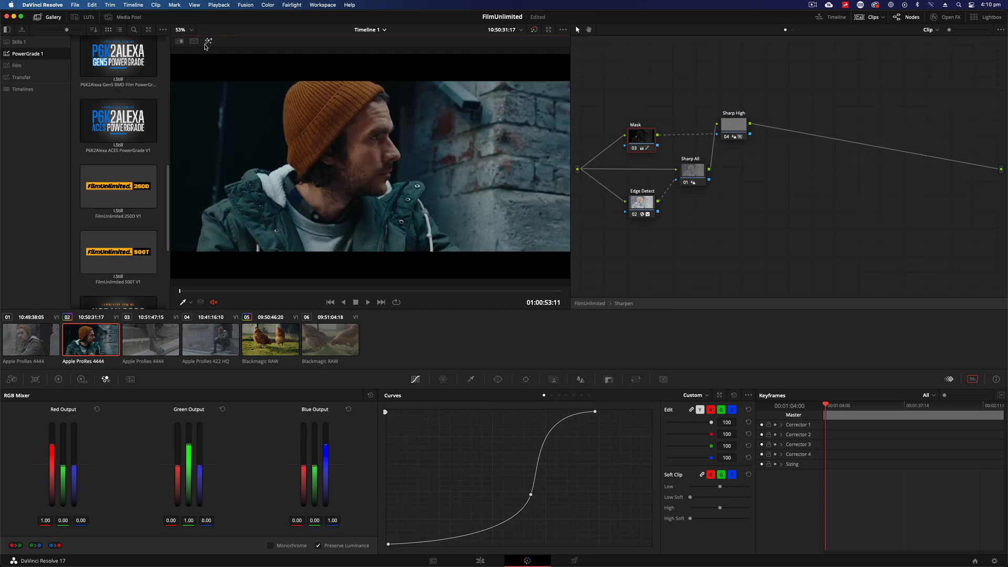
Step: Return to the main node tree and examine the Film Damage effect settings of the Film Blur node
right_click(673, 104)
click(687, 108)
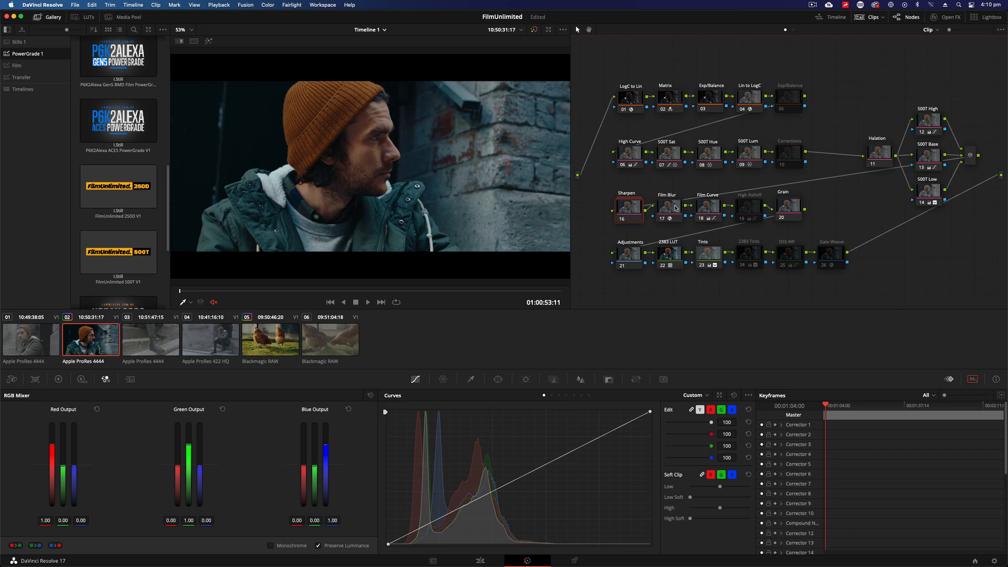
click(948, 19)
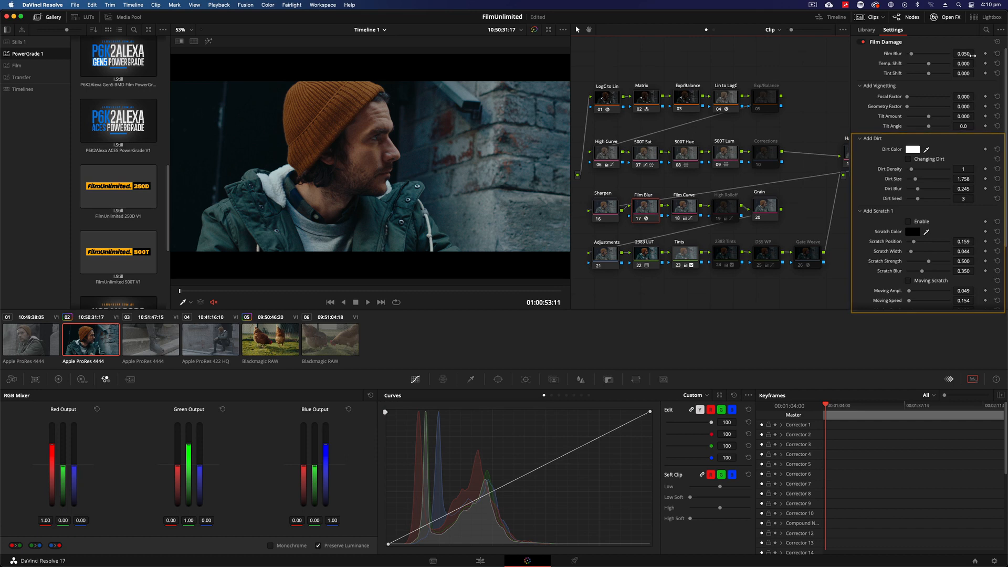
click(956, 17)
Step: Examine the Film Curve node's custom curve and compare the image with the High Rolloff node enabled and disabled
click(714, 209)
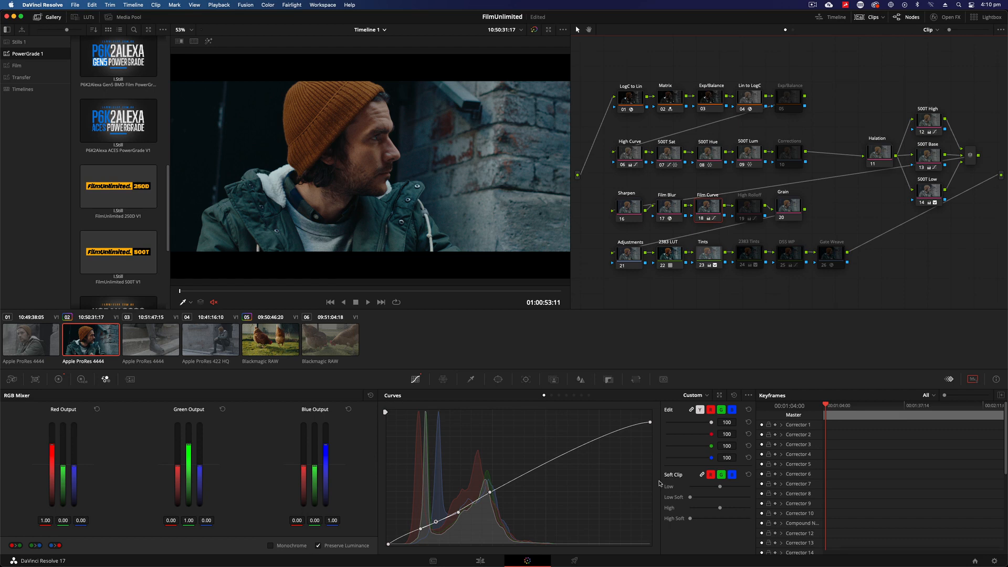
click(751, 212)
key(super+d)
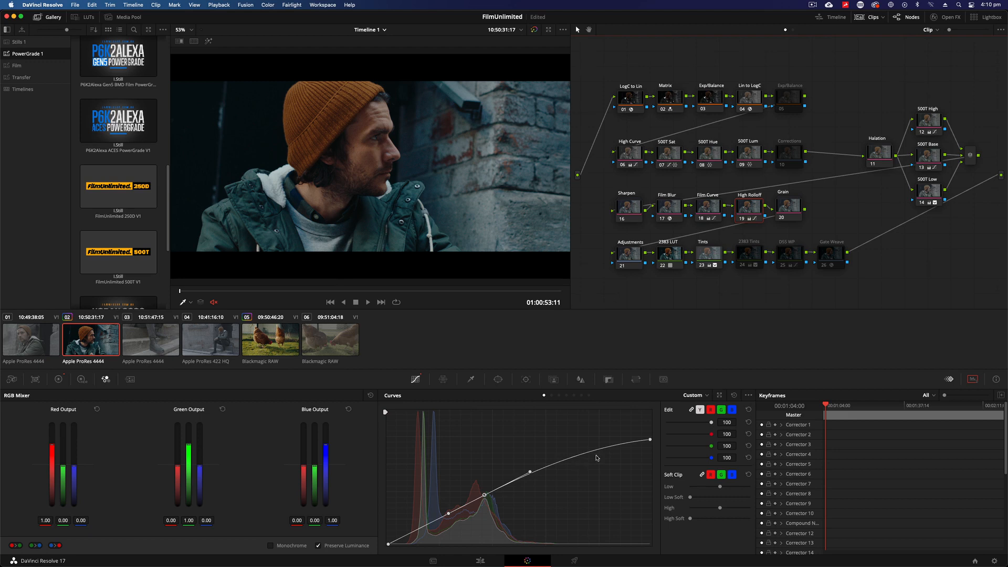
key(super+d)
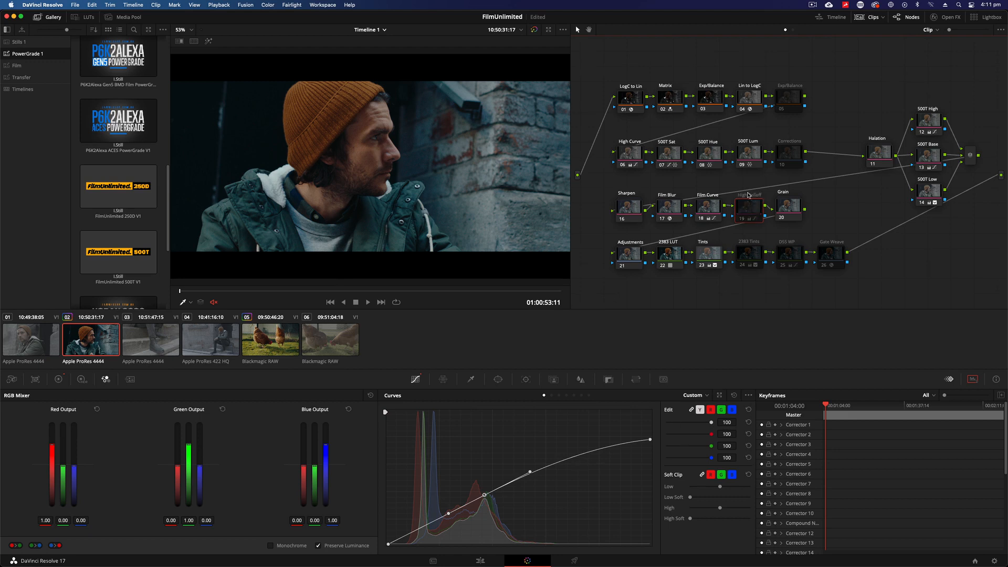
Step: Show the contents of the Grain compound node and examine the Film Grain settings of its Grain node
click(784, 207)
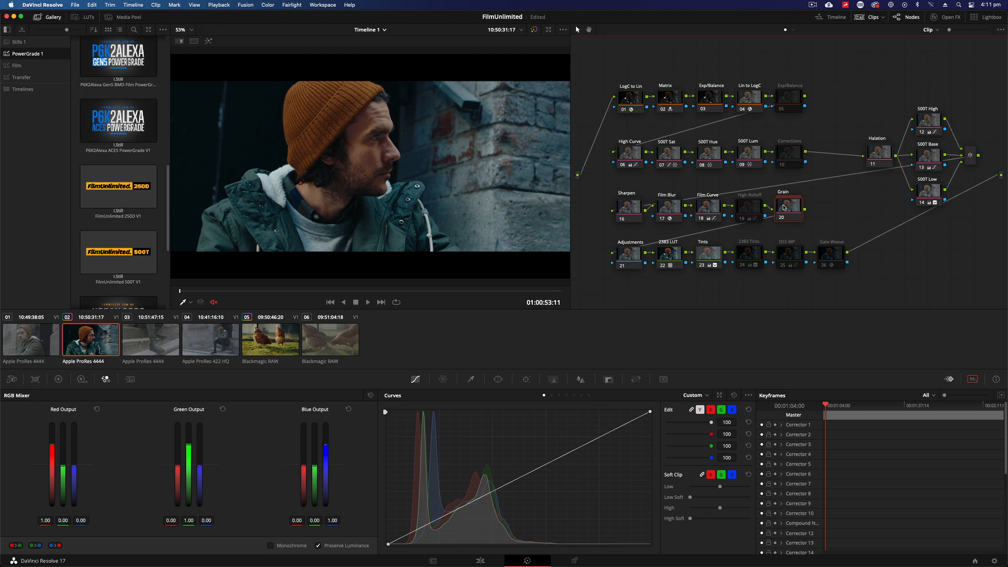
right_click(784, 208)
click(811, 221)
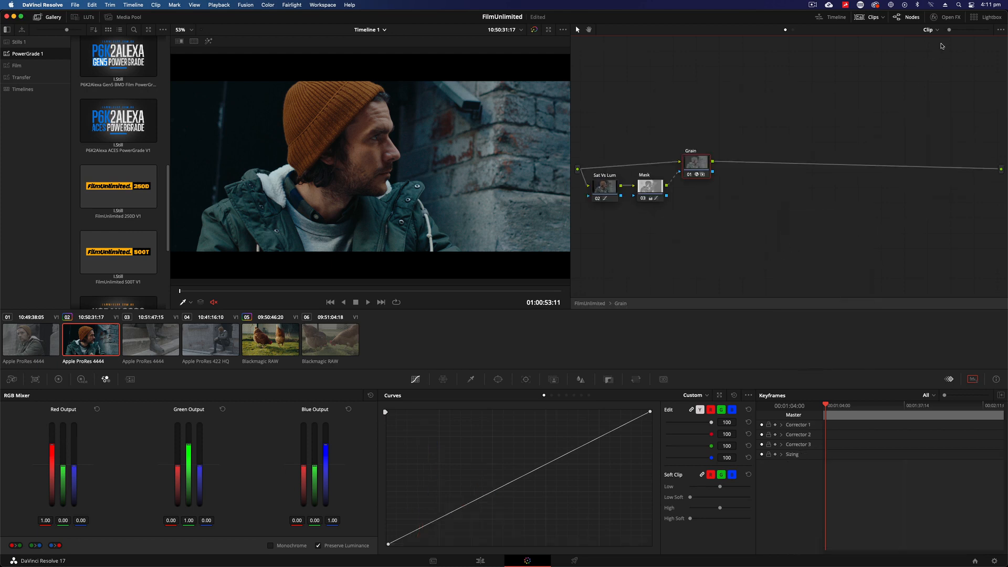
click(948, 17)
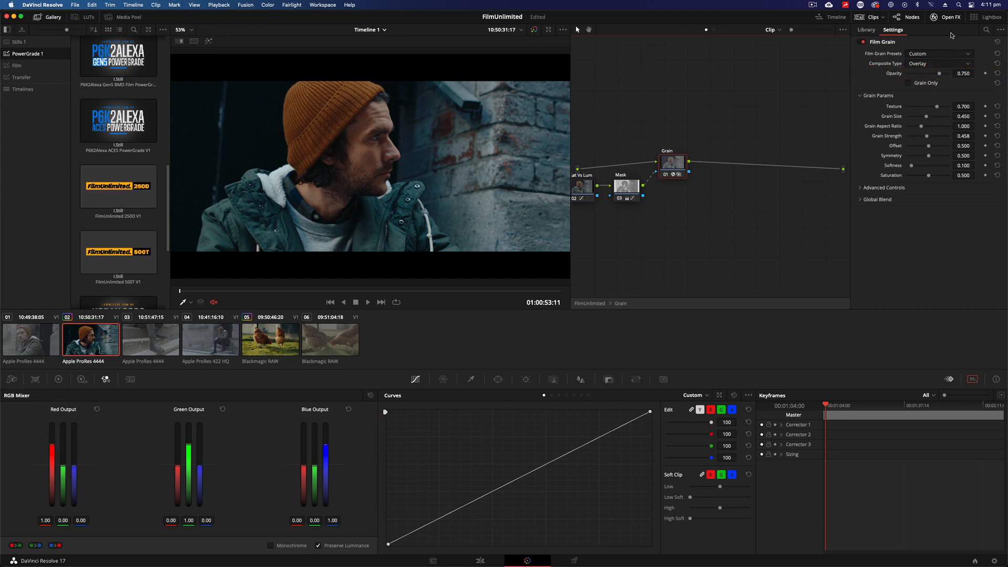
Step: Examine the curve and highlighted matte of the Mask node inside the Grain compound node, then return to the main node tree
click(619, 194)
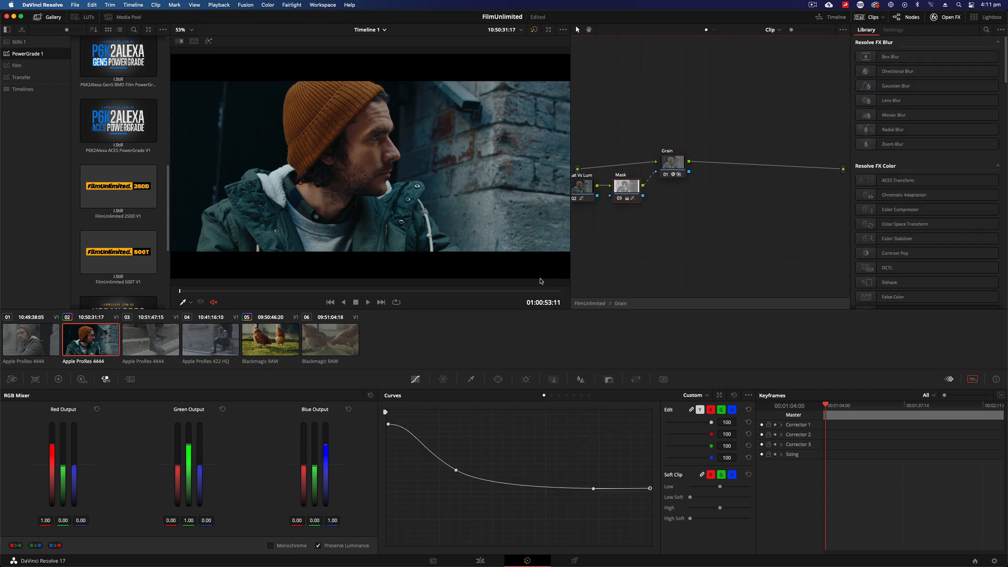
click(209, 42)
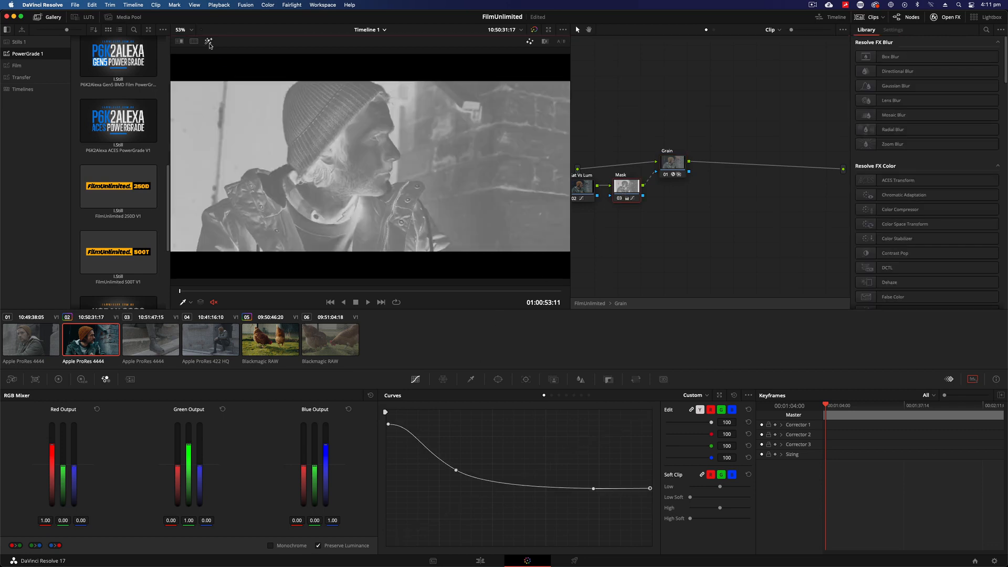
click(209, 42)
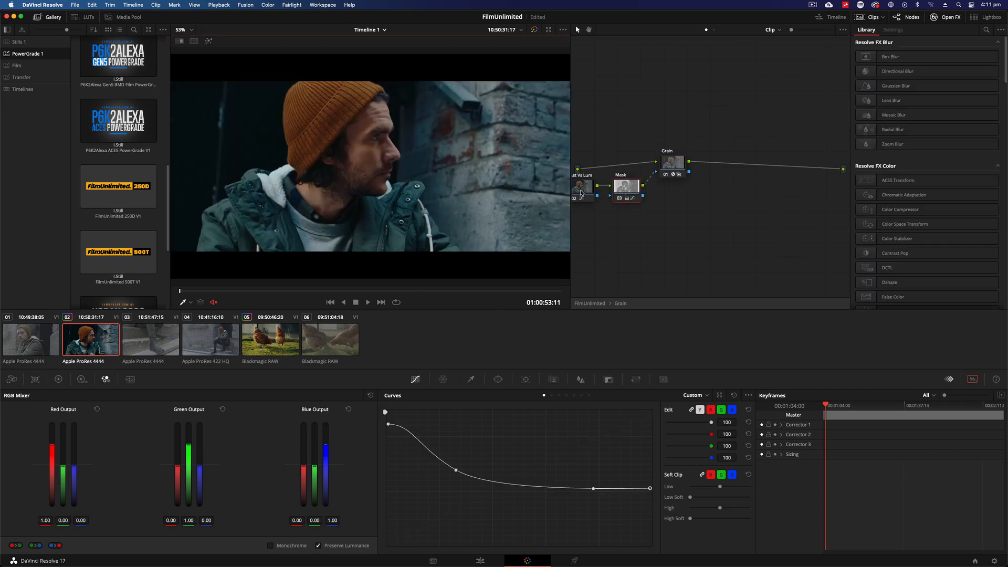
drag(656, 240, 696, 242)
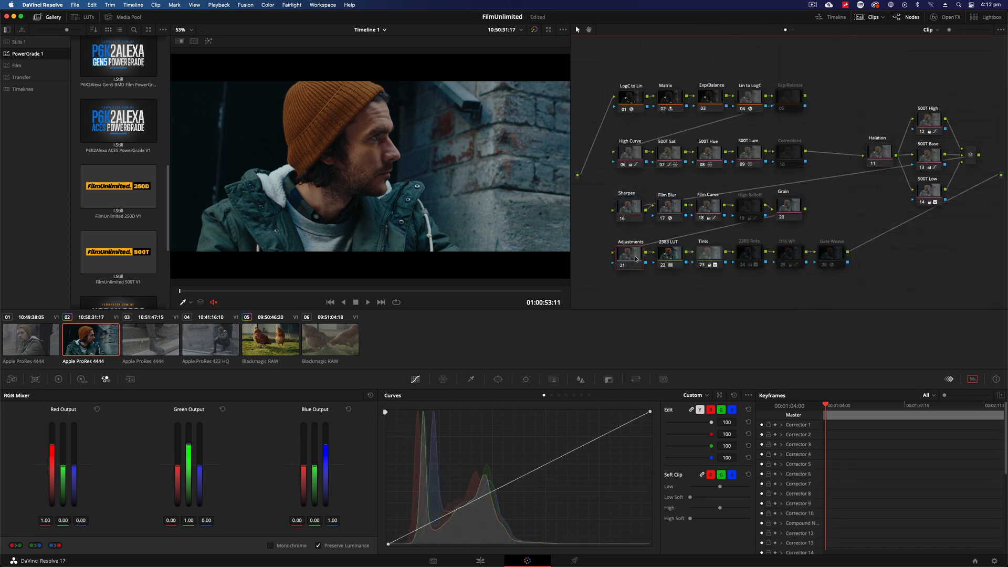
Step: Review the 2383 LUT and Tints nodes, then disable Tints and enable the 2383 Tints node instead
click(665, 255)
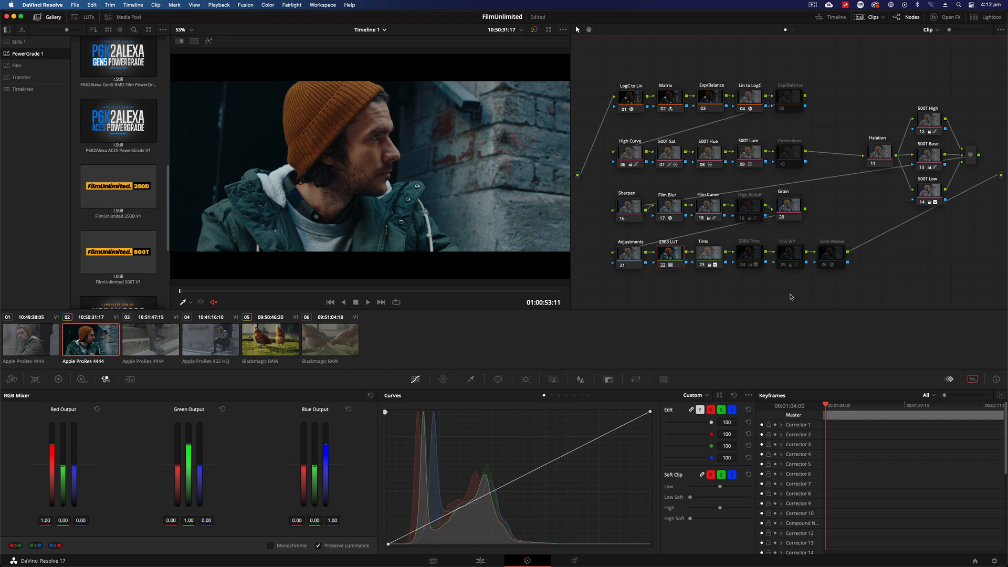
click(715, 255)
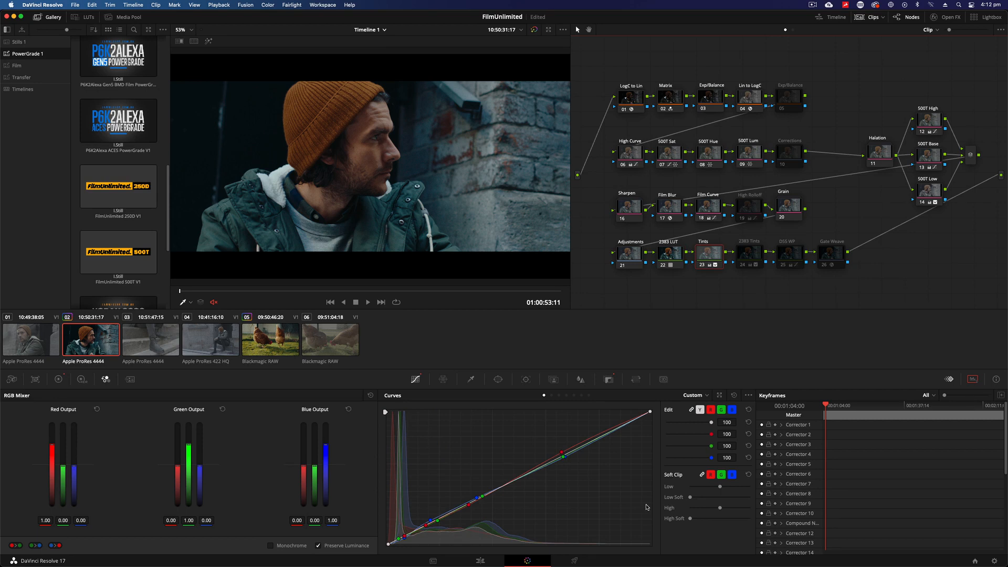
key(super+d)
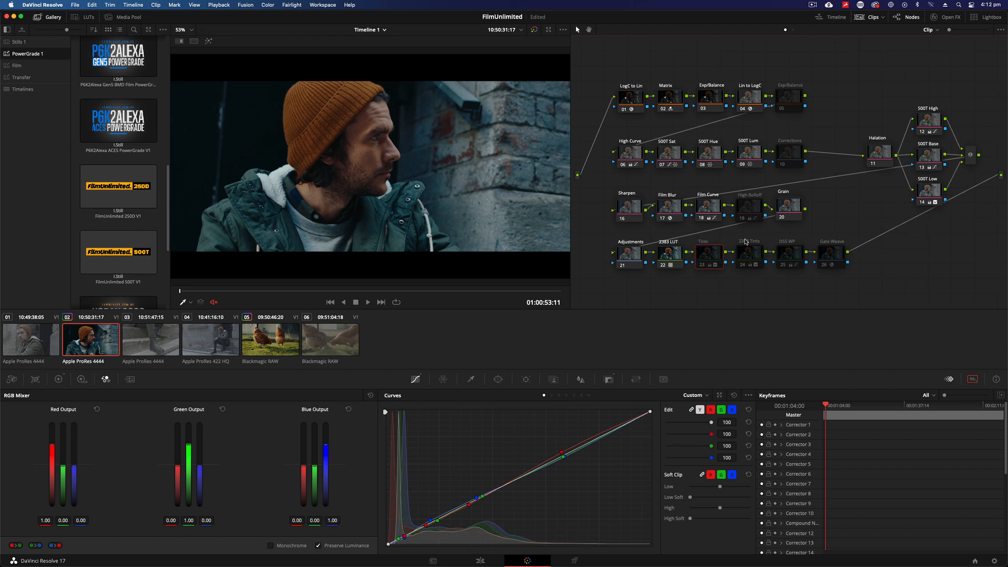
click(749, 256)
key(super+d)
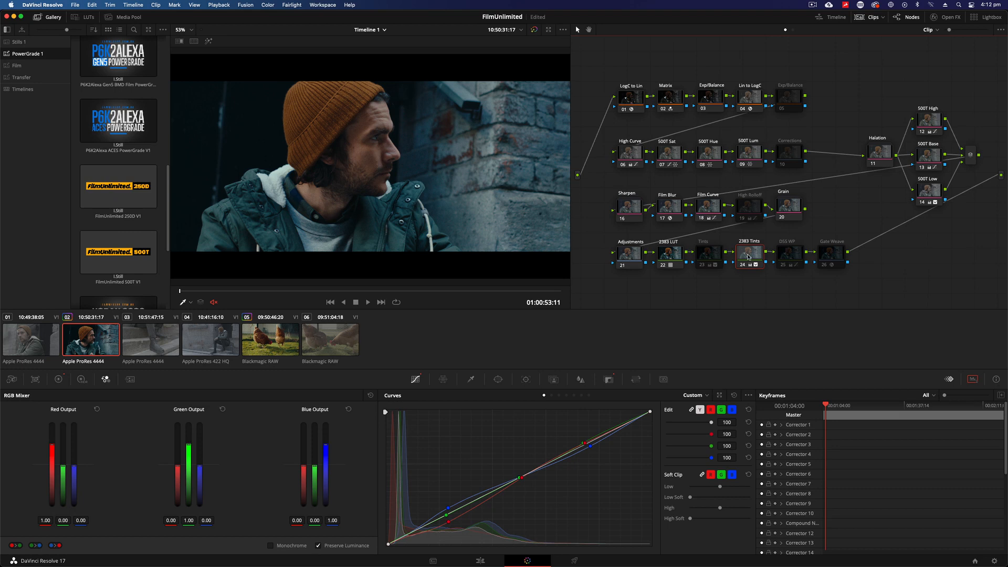
Step: Enable the D55 WP node and examine the Gate Weave node's Camera Shake settings, toggling that node on and off
click(789, 254)
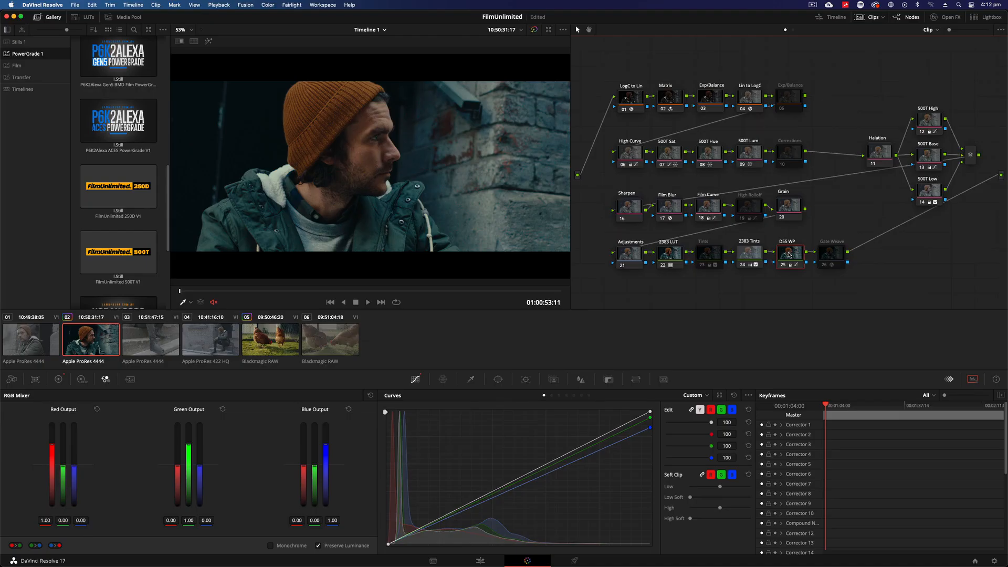
click(829, 254)
key(ctrl+d)
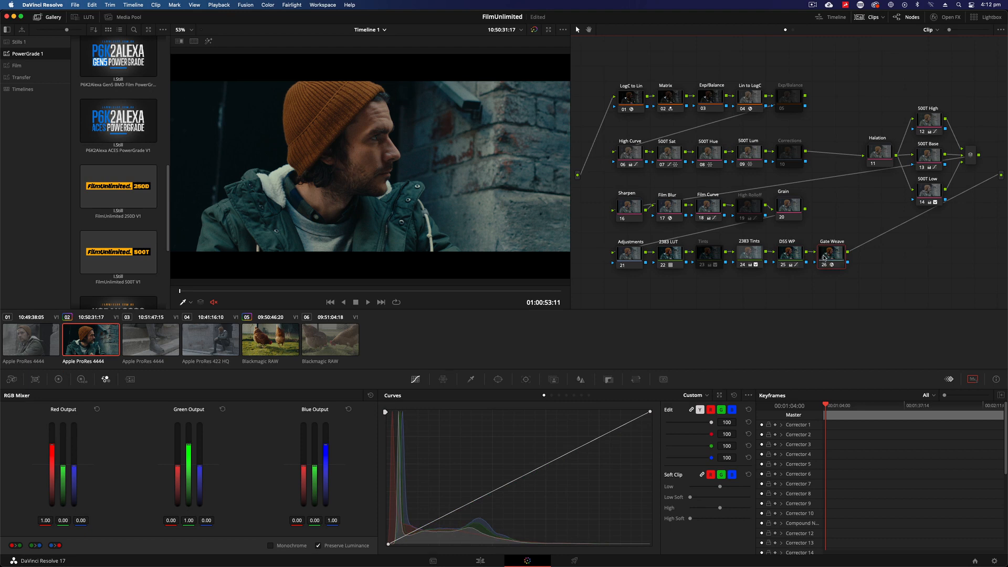
click(945, 16)
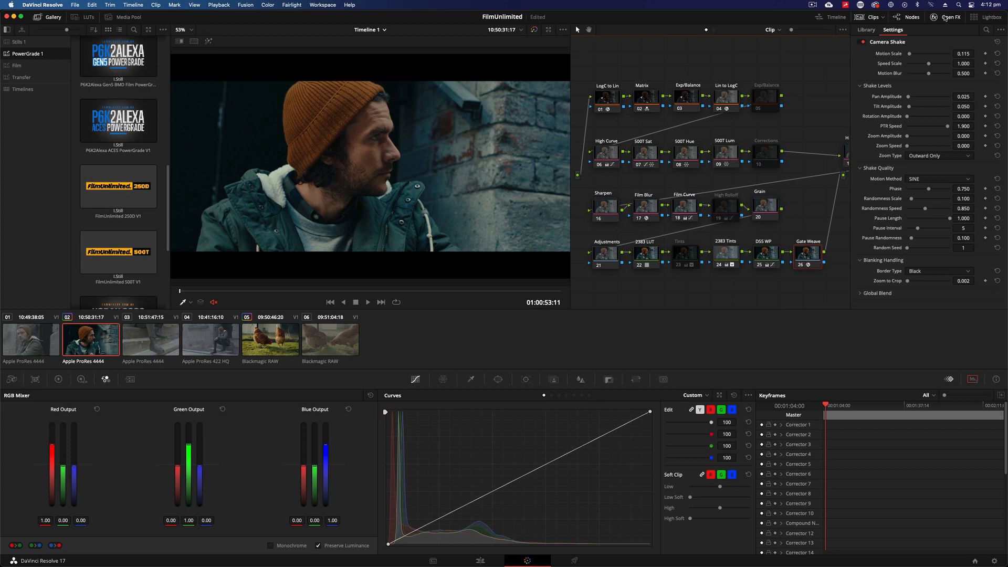
click(945, 18)
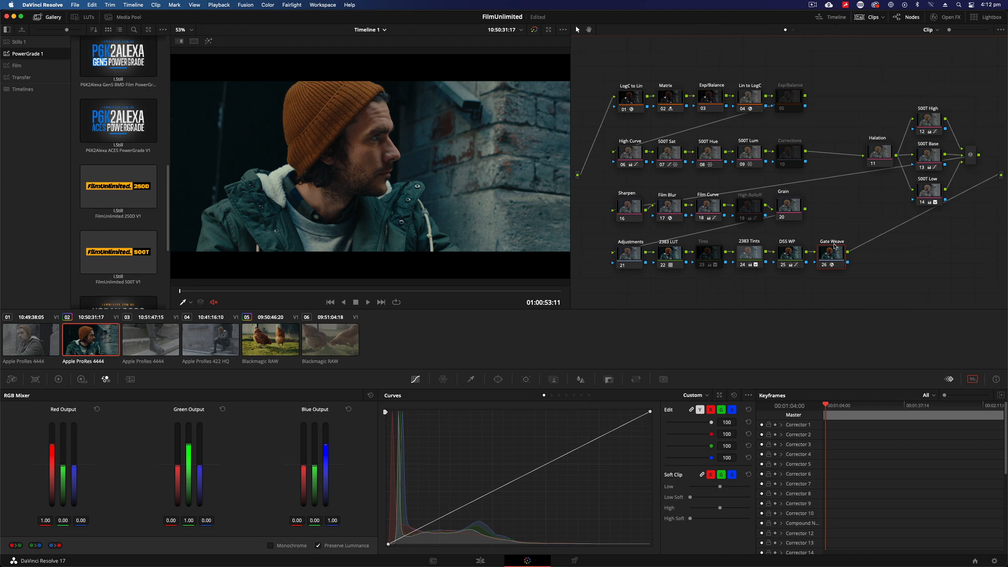
key(ctrl+d)
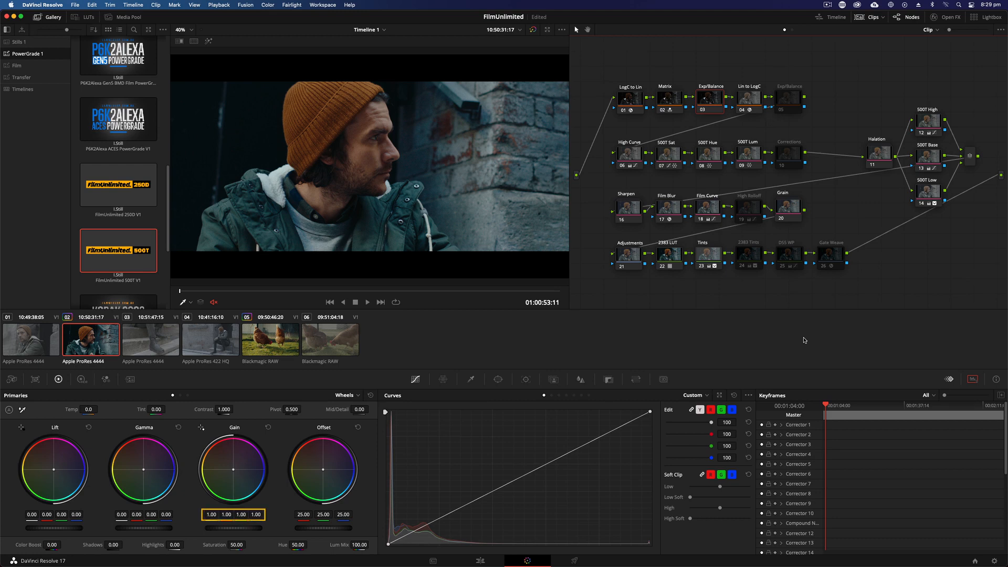
Step: Try the Exp/Balance node's Gain at 4.00 and at 0.50, resetting it after each exposure test
drag(244, 529, 325, 531)
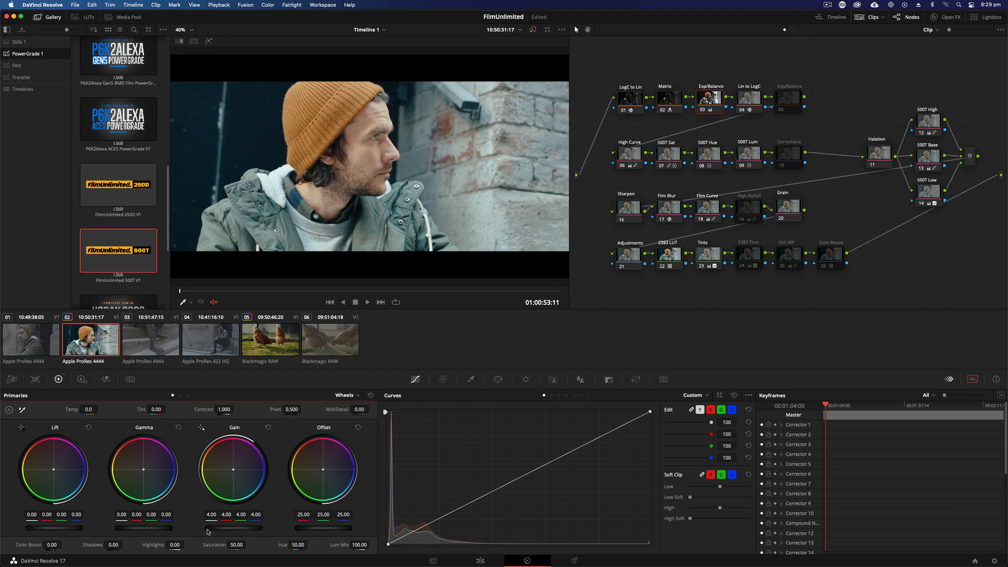
click(268, 428)
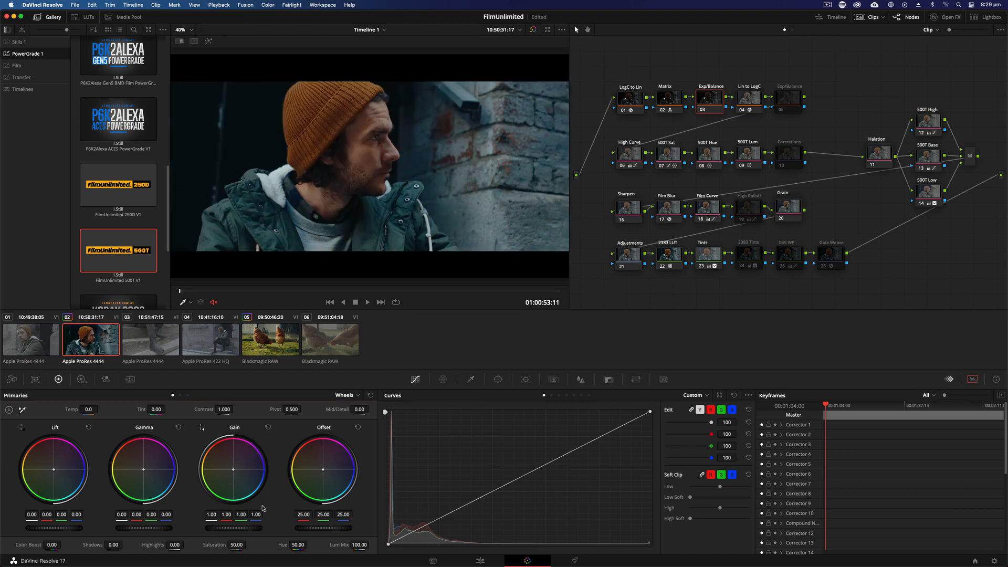
drag(260, 527, 245, 530)
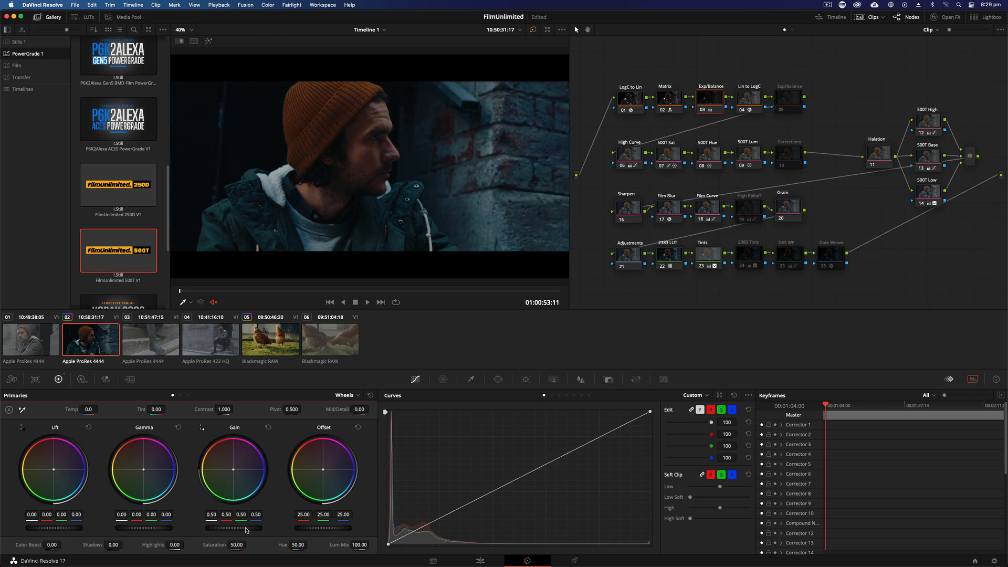
click(268, 428)
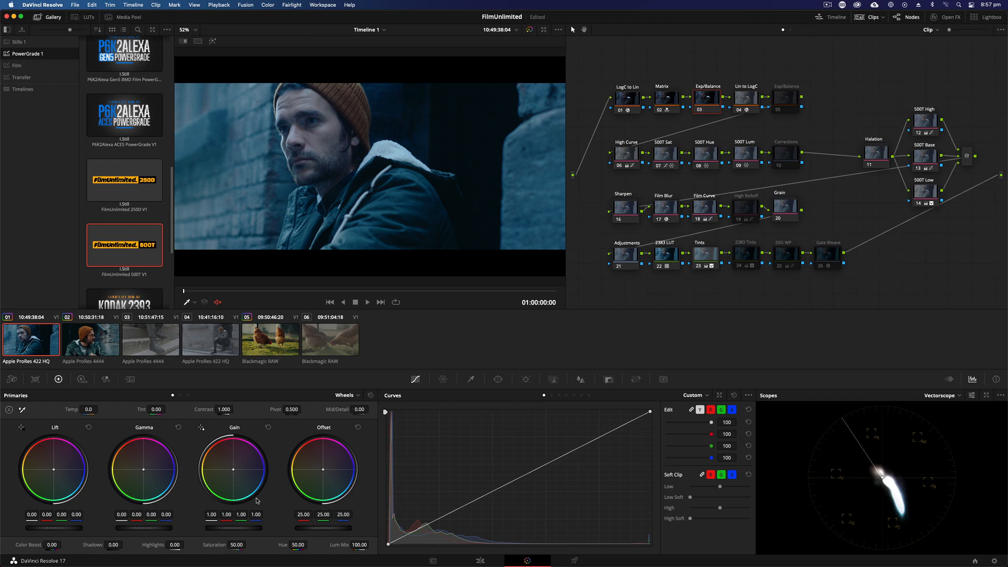
Step: Warm the first clip's white balance in the Exp/Balance node by shifting Gain to red 1.24, green 0.95 and blue 0.73
mouse_move(227, 475)
mouse_down()
mouse_move(221, 465)
mouse_move(229, 465)
mouse_up()
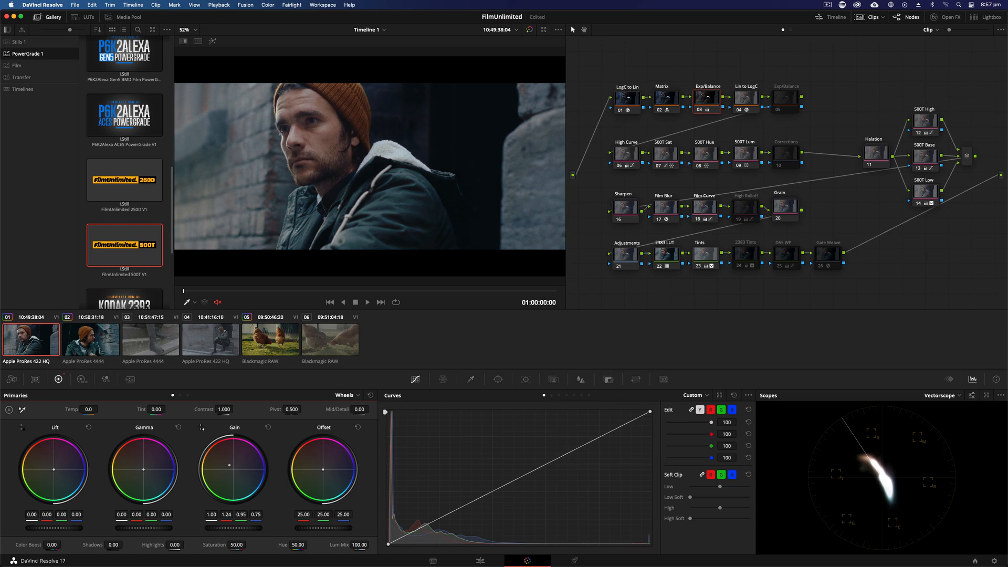
drag(229, 466, 229, 465)
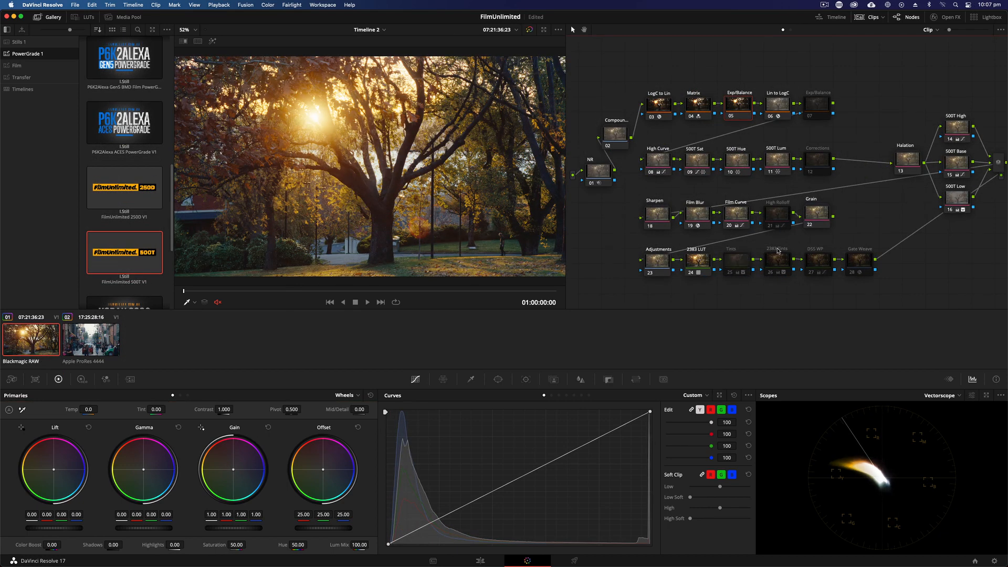
Step: Enable the 2383 Tints and D55 WP nodes on the sunlit tree clip and adjust the Exp/Balance node's Gain color balance
click(779, 251)
click(815, 251)
drag(239, 491, 234, 484)
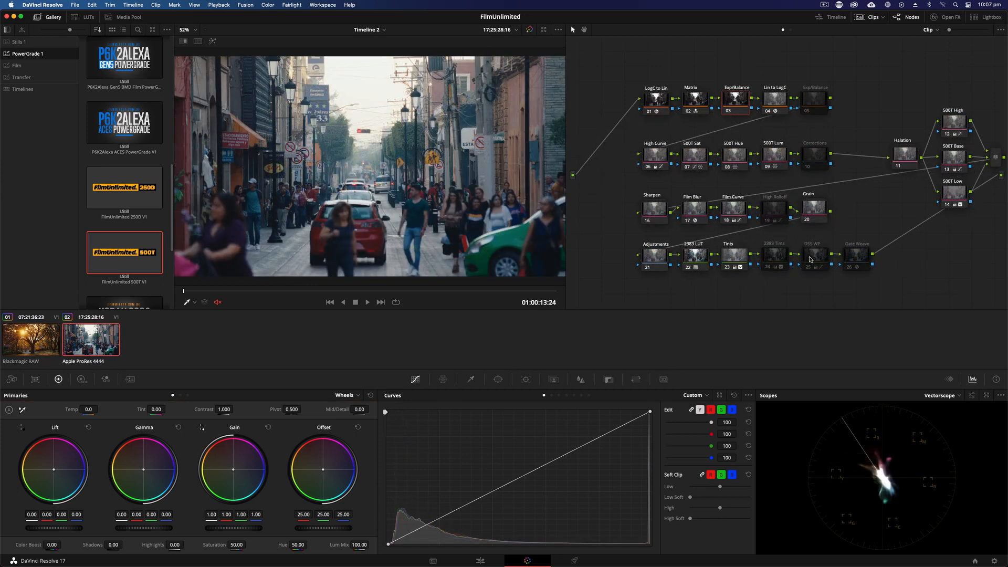
Step: Enable the D55 WP node on the street clip and darken its Exp/Balance Gain to about 0.36 with a cooler, bluer balance
click(811, 257)
drag(227, 500, 222, 528)
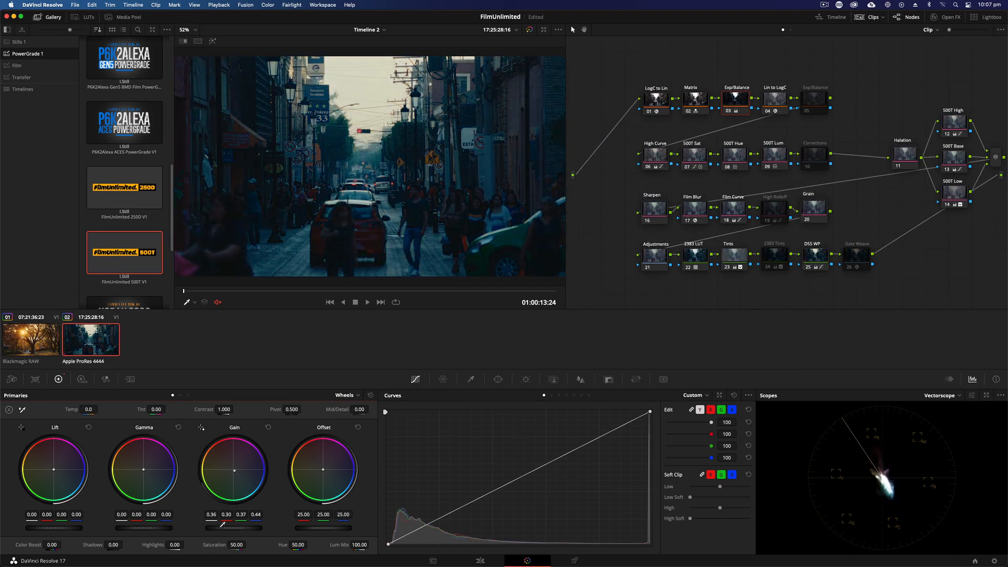
drag(234, 471, 235, 472)
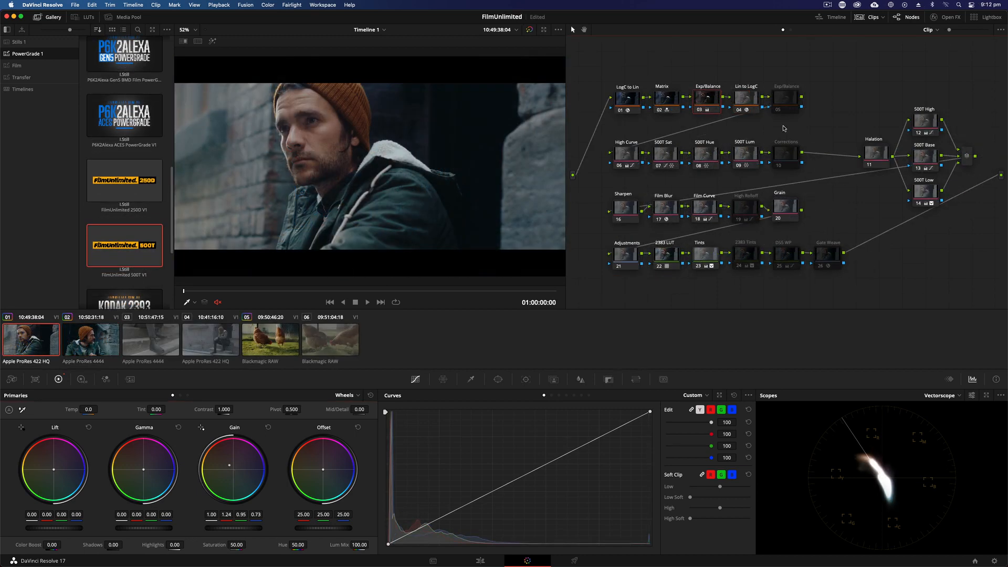
Step: Enable the second Exp/Balance node, after Lin to LogC, on the first clip of Timeline 1
click(787, 97)
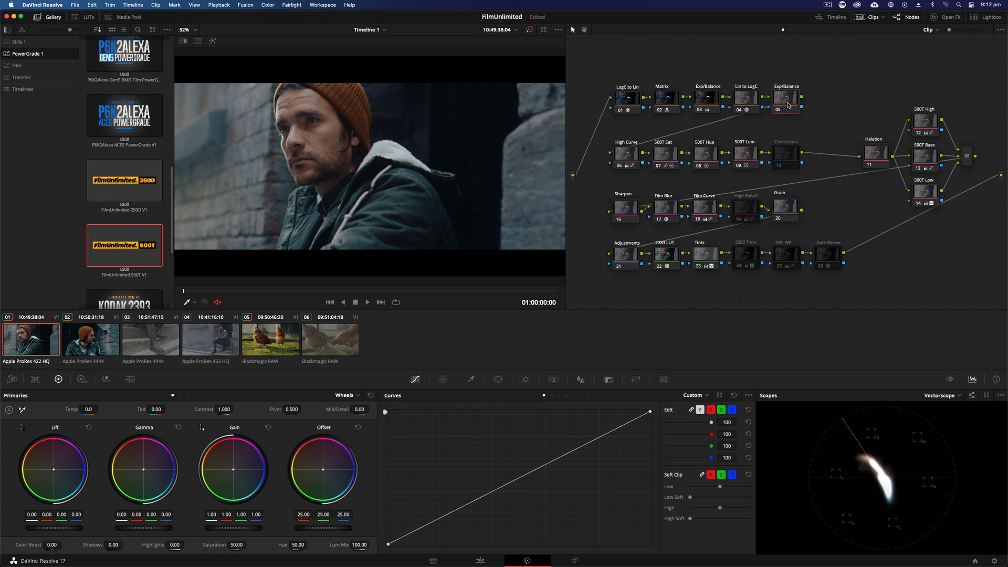
Step: Set the second Exp/Balance node's contrast to 1.096 and saturation to 53.60, and slightly adjust the first Exp/Balance node's Gain color balance
drag(224, 410, 235, 409)
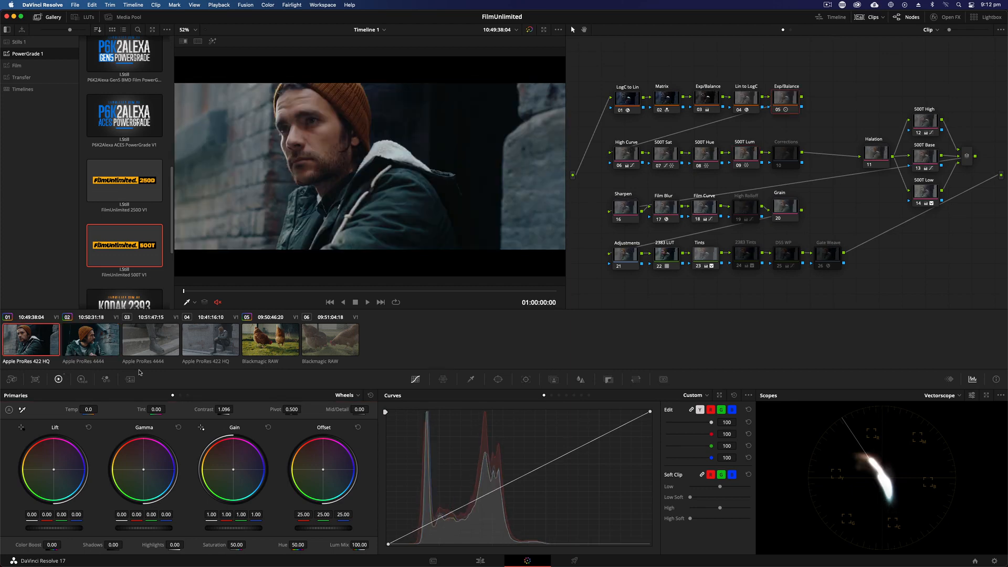
drag(236, 545, 246, 545)
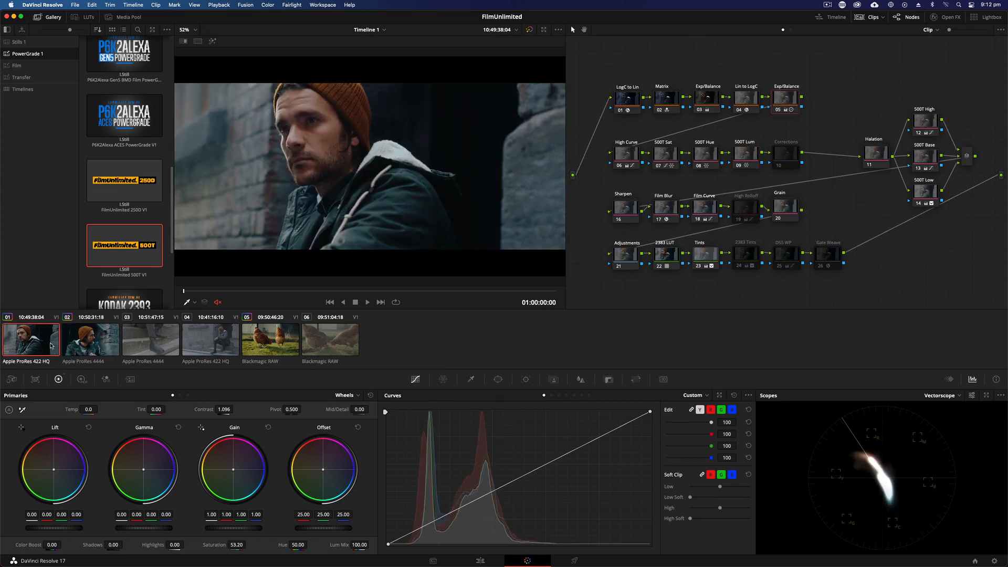
click(706, 98)
drag(229, 465, 230, 466)
click(776, 103)
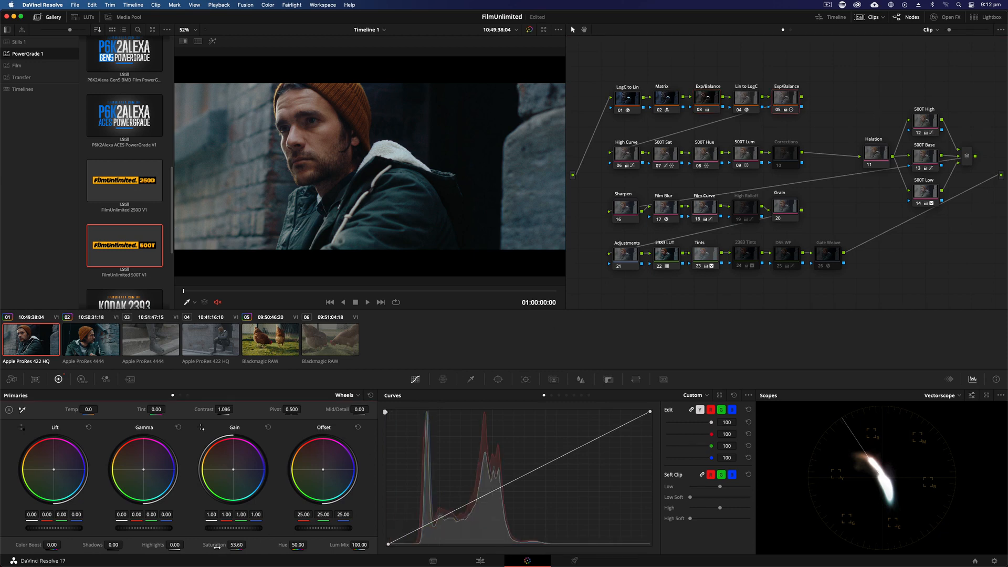
Step: Compare the first clip's grade with the second clip of Timeline 1
click(86, 339)
click(54, 345)
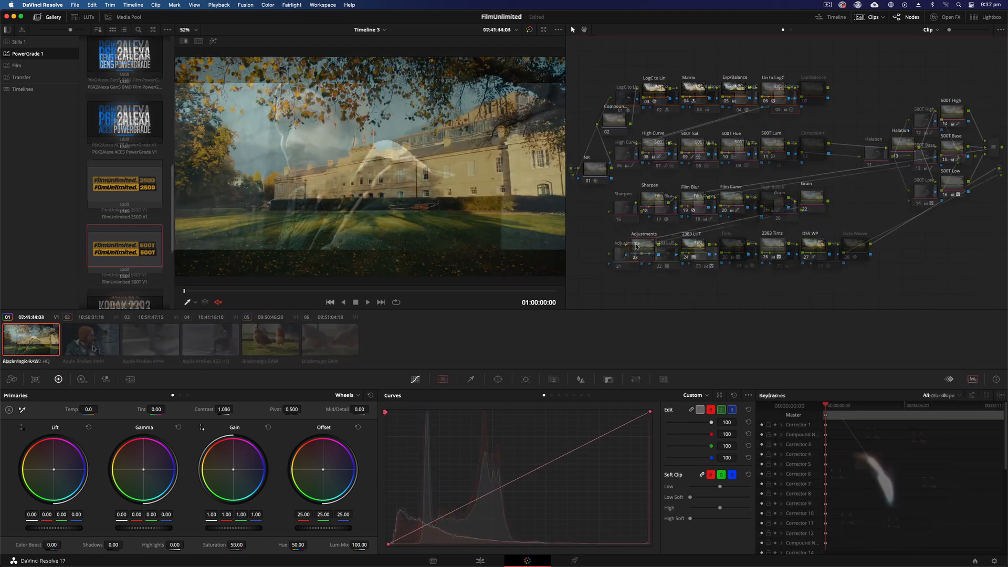
Step: Add a serial node after Adjustments on the Timeline 3 building clip and set its contrast to 0.818 and pivot to 0.338
click(616, 246)
key(alt+s)
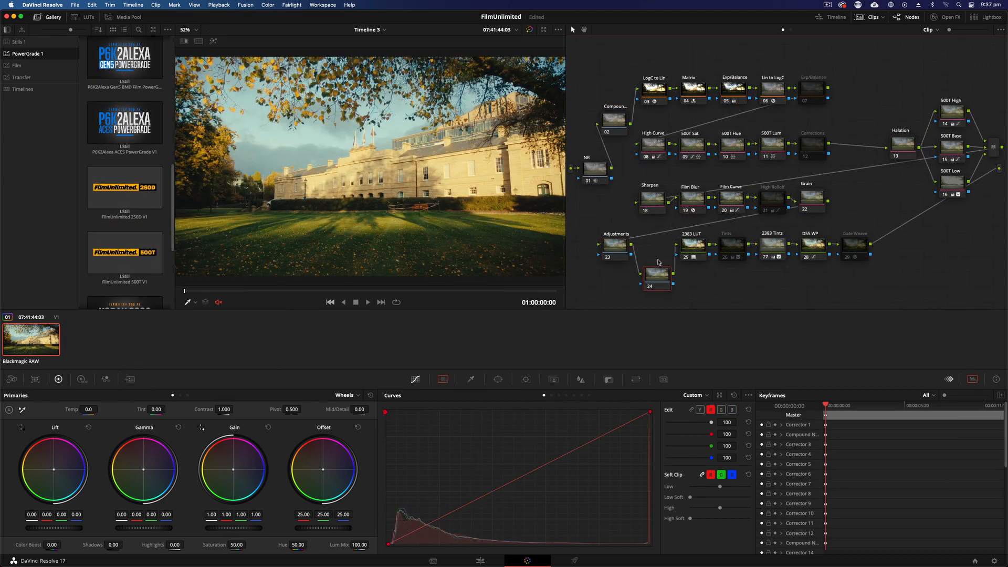
drag(278, 411, 216, 416)
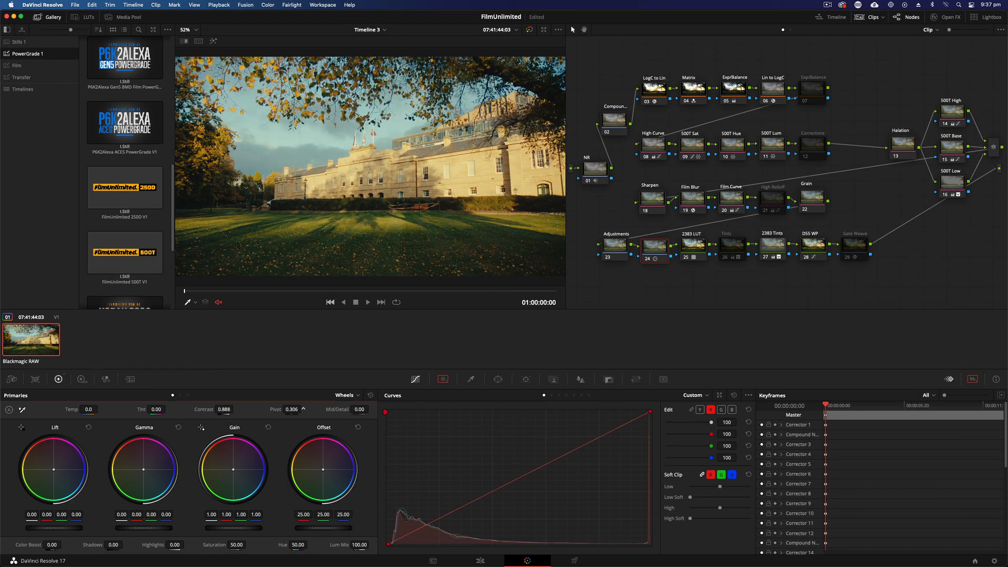
drag(224, 411, 216, 411)
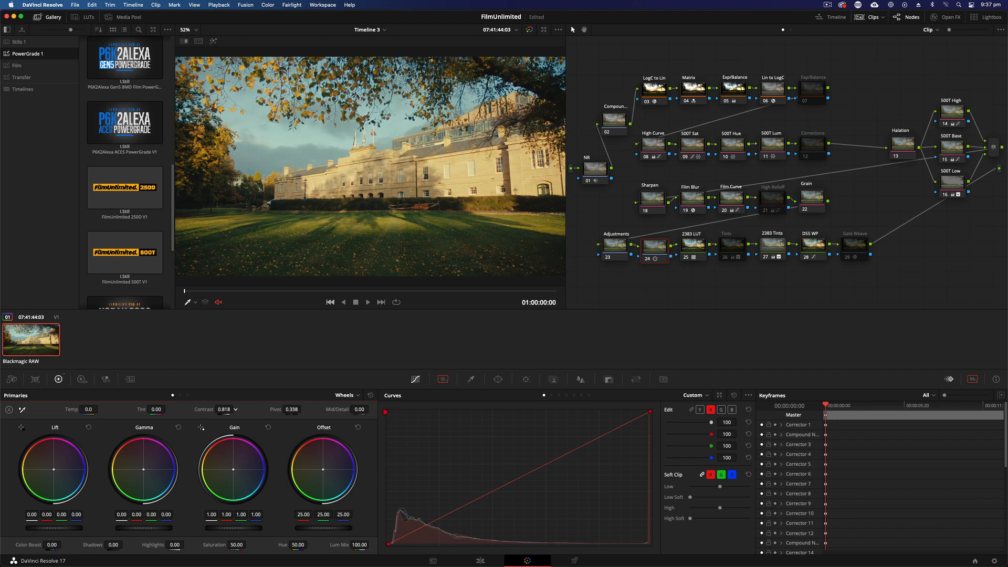